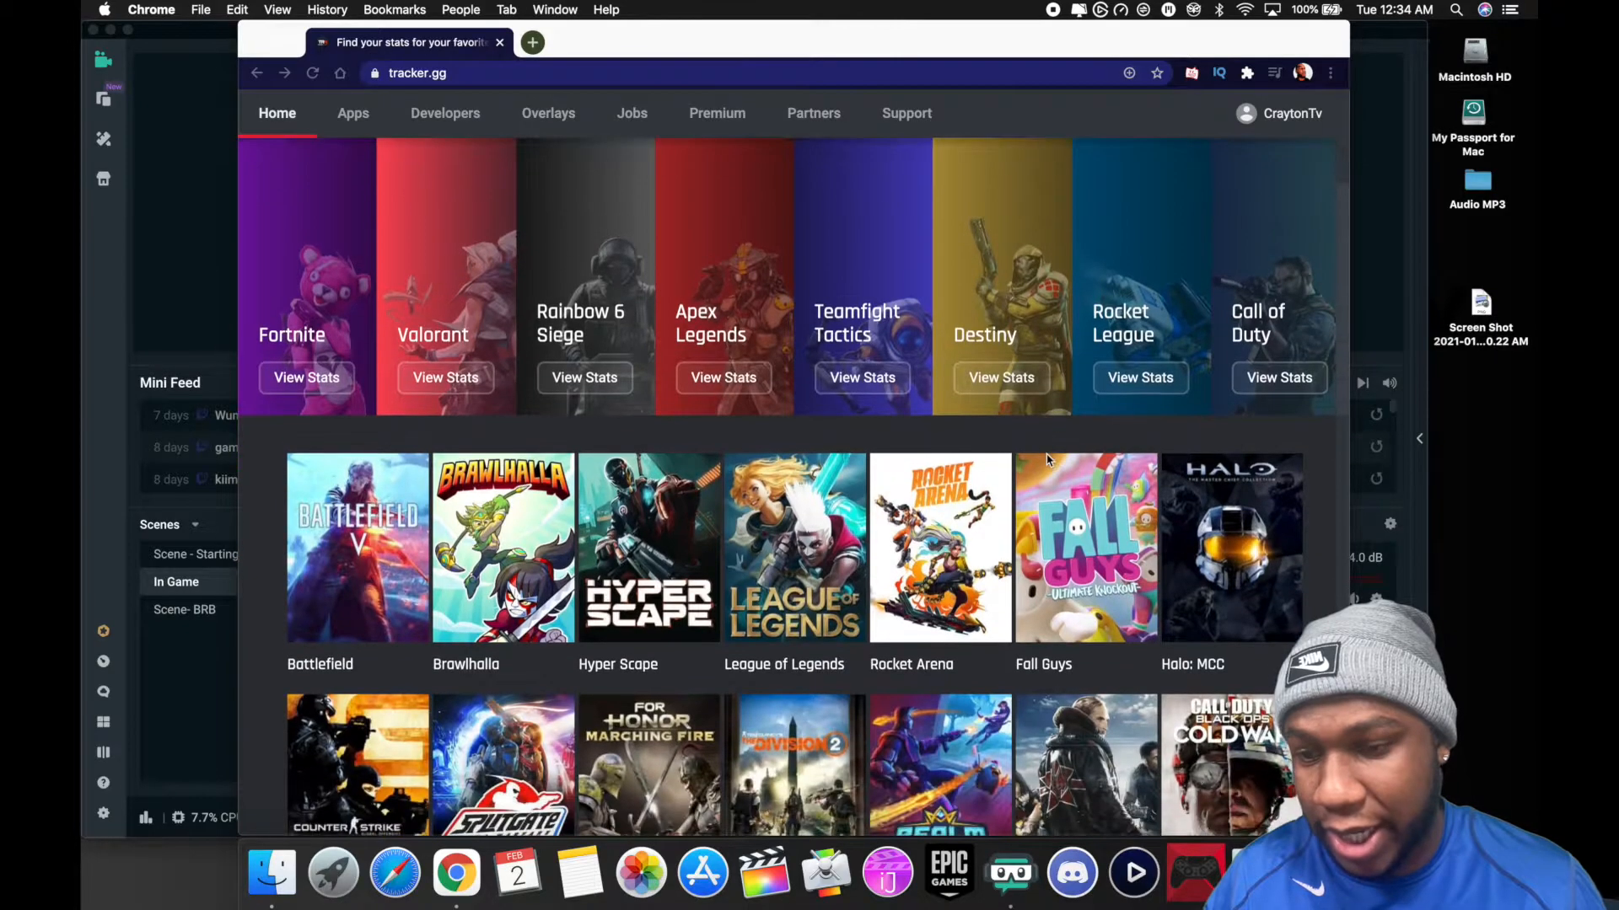
# Look through the list of supported games on the Tracker Network home page
pyautogui.scroll(-4, 1048, 459)
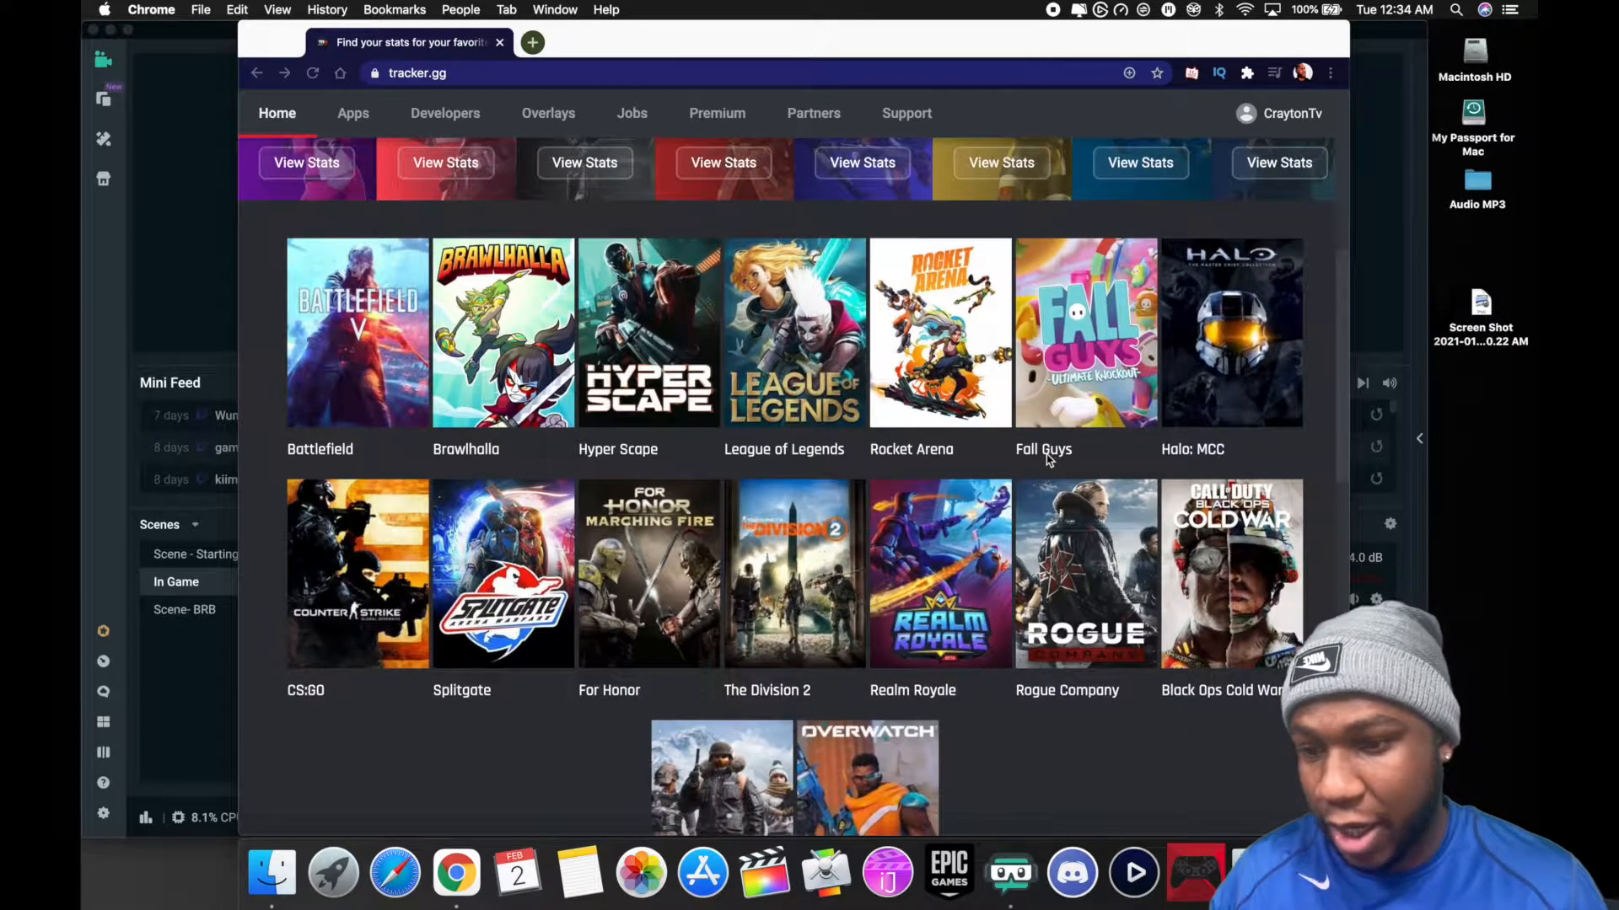
pyautogui.scroll(-3, 1049, 459)
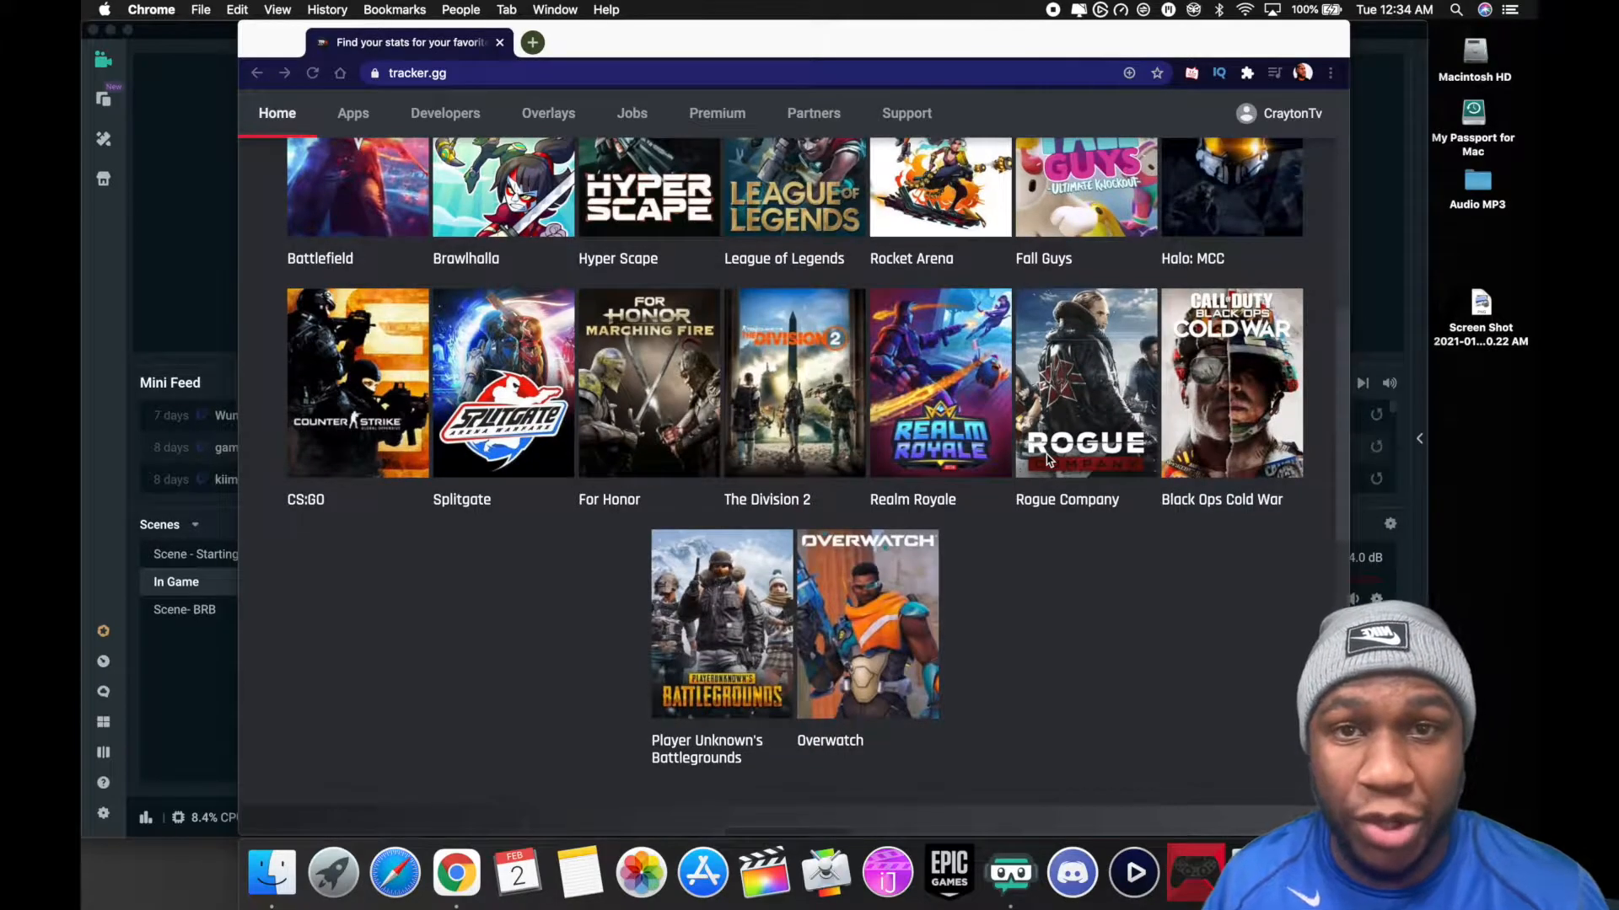
pyautogui.scroll(3, 1049, 460)
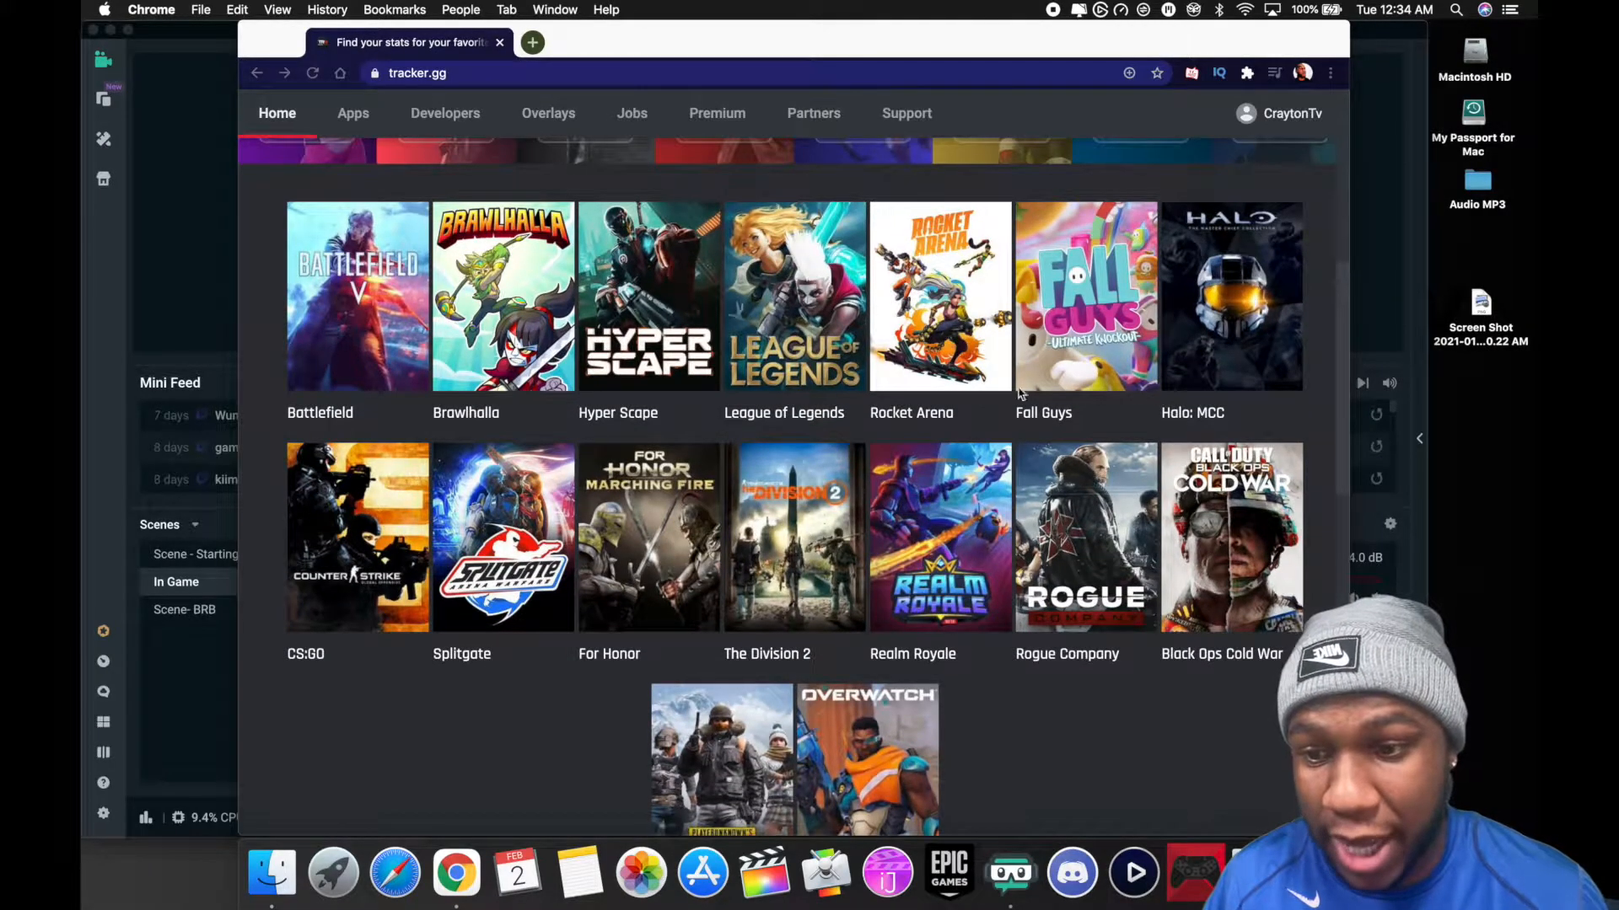
pyautogui.scroll(-7, 813, 390)
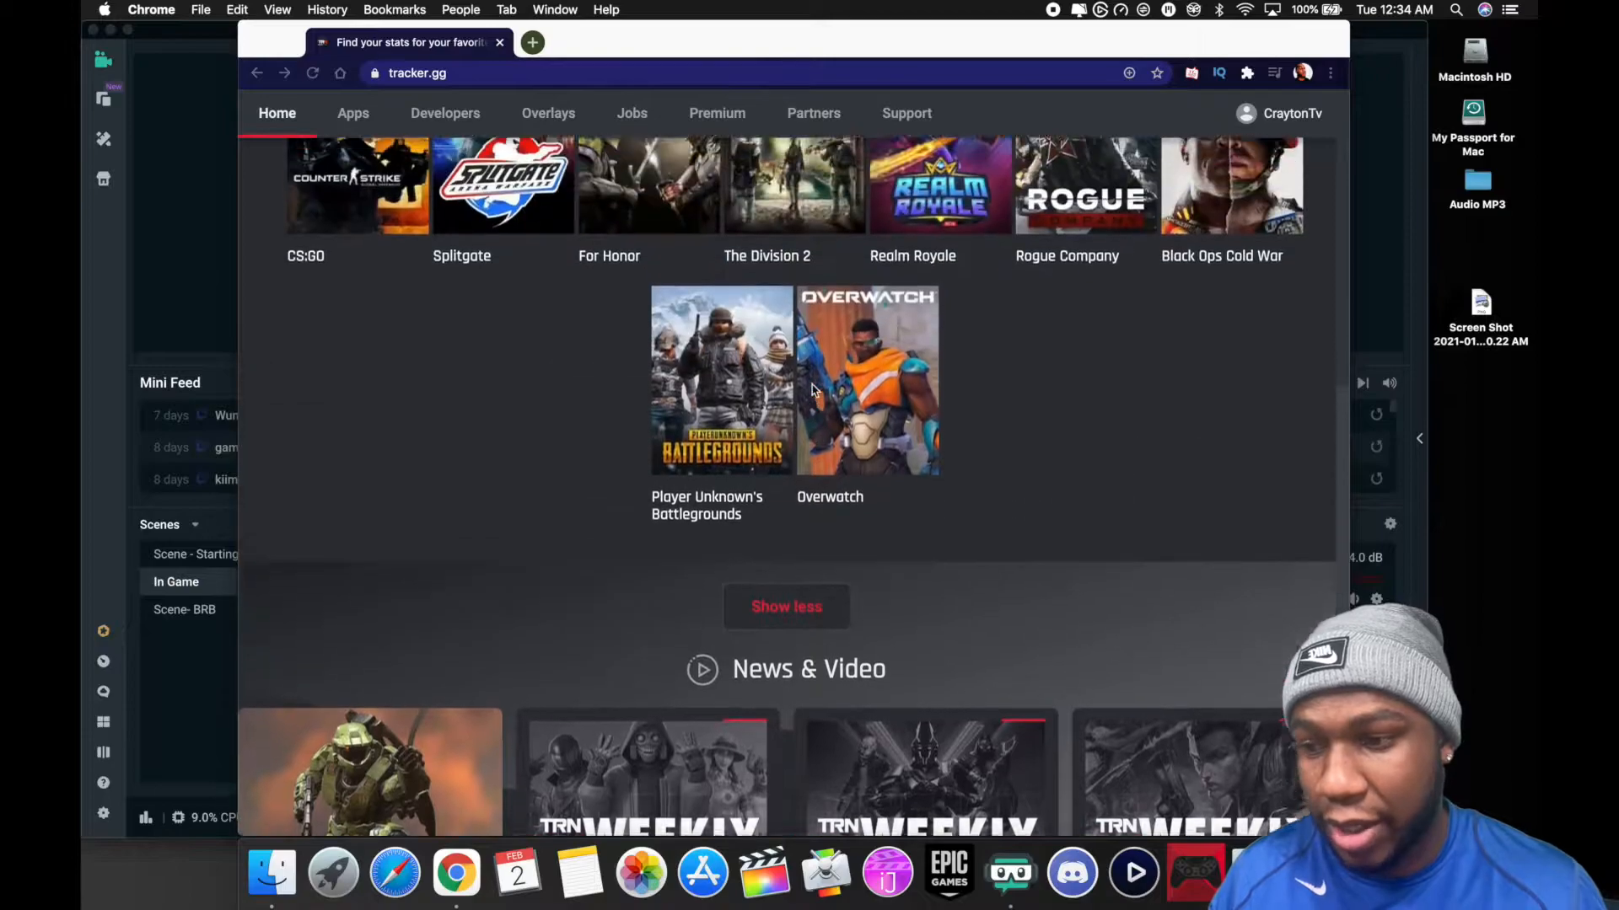
pyautogui.scroll(3, 814, 389)
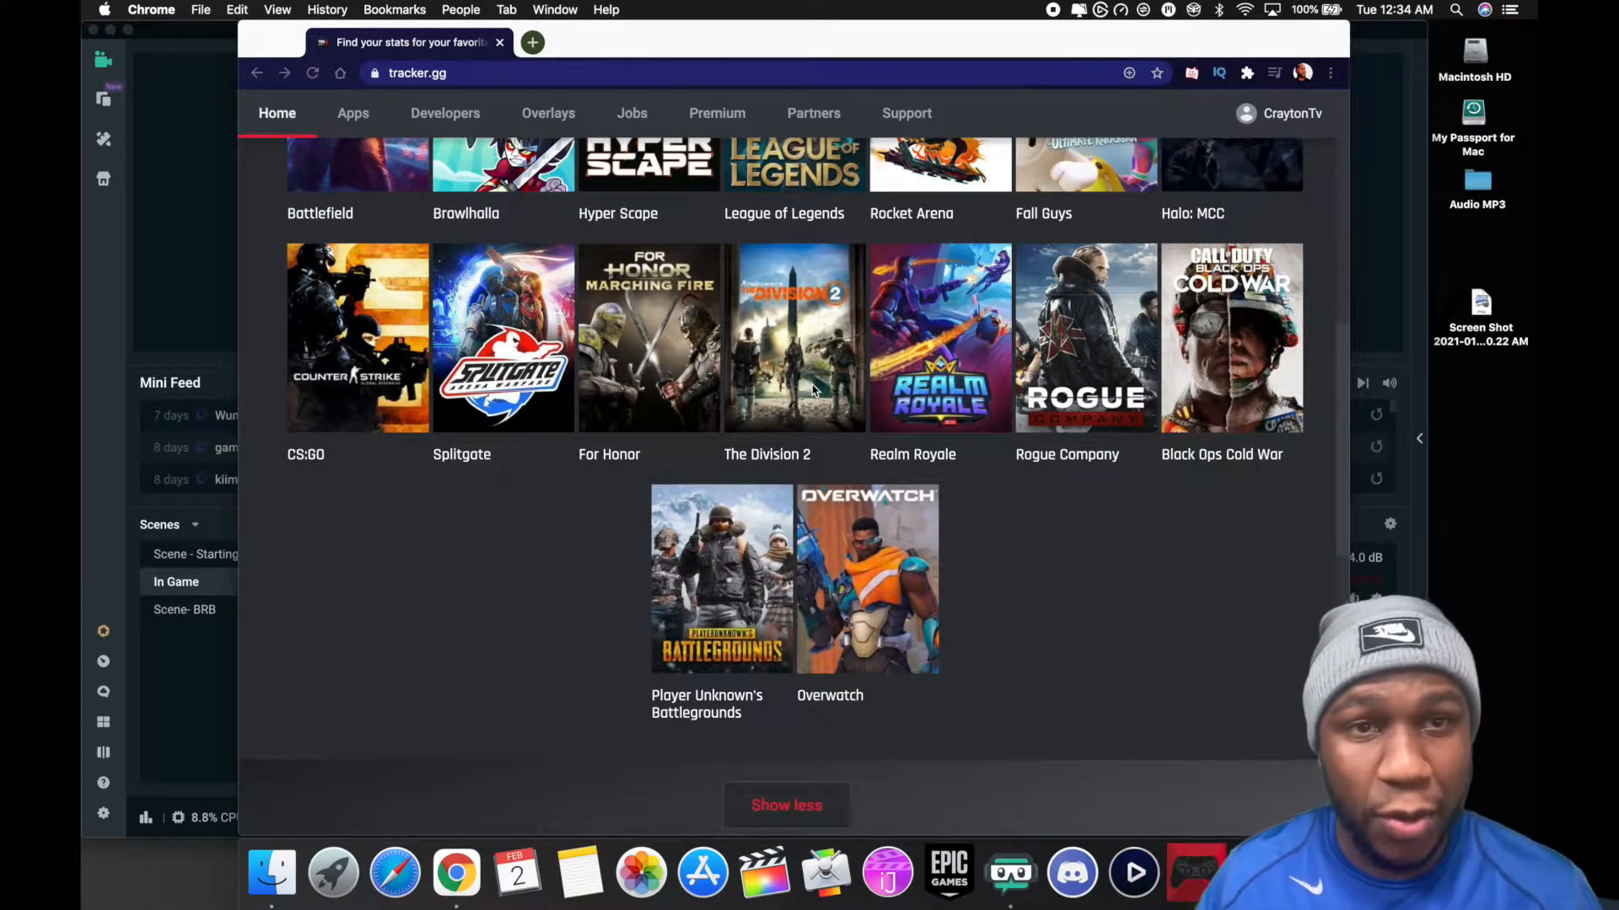
pyautogui.scroll(7, 813, 389)
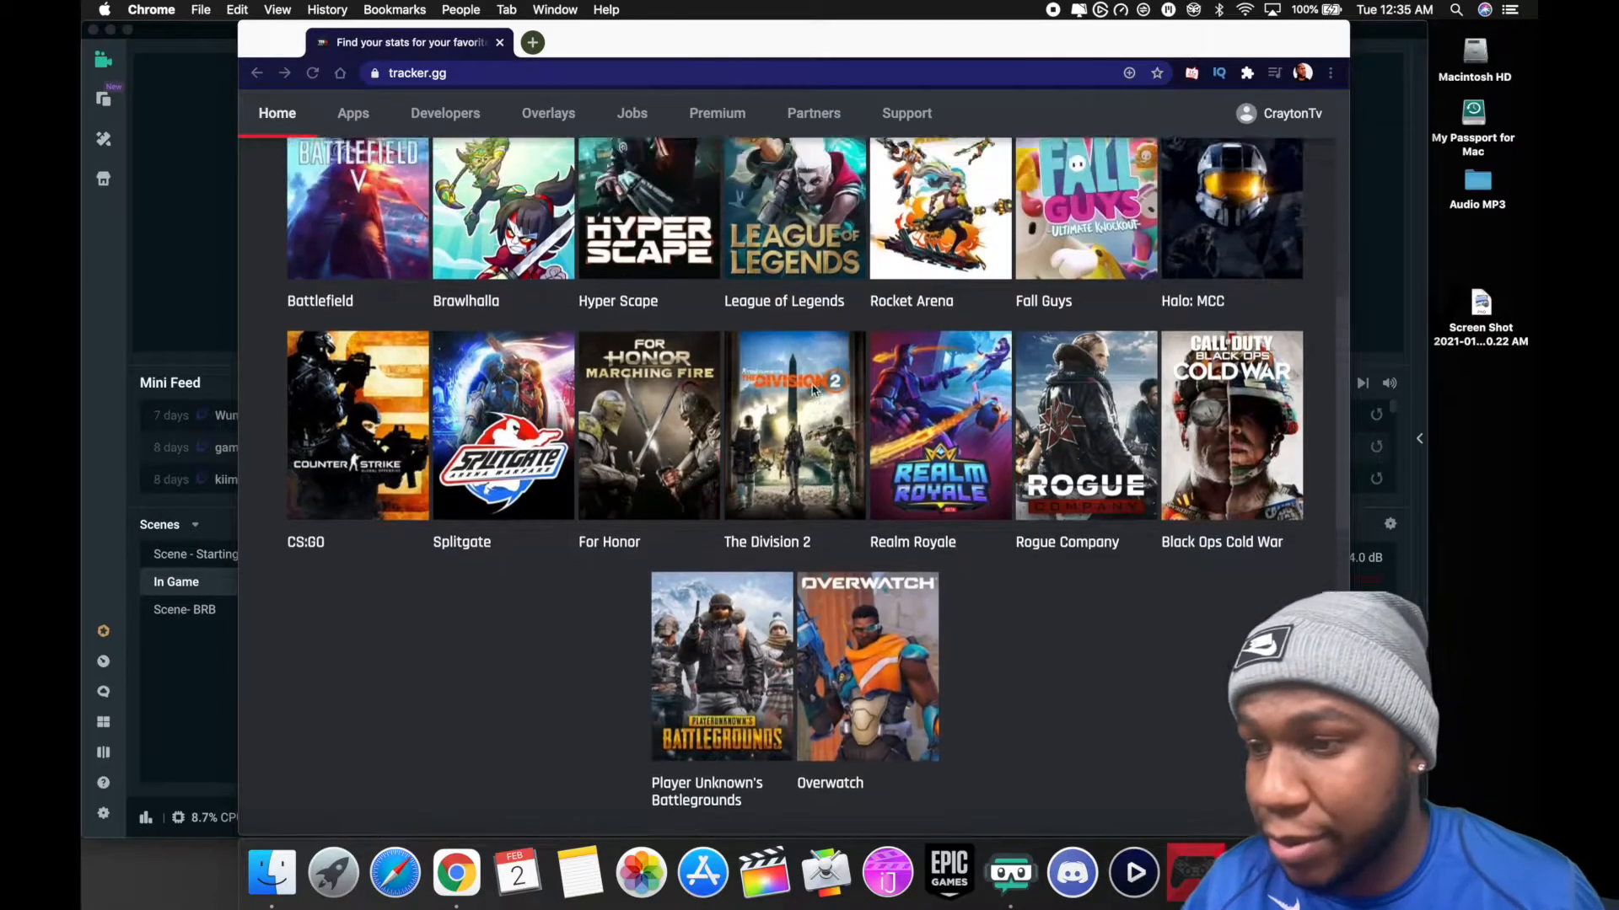
pyautogui.scroll(4, 813, 389)
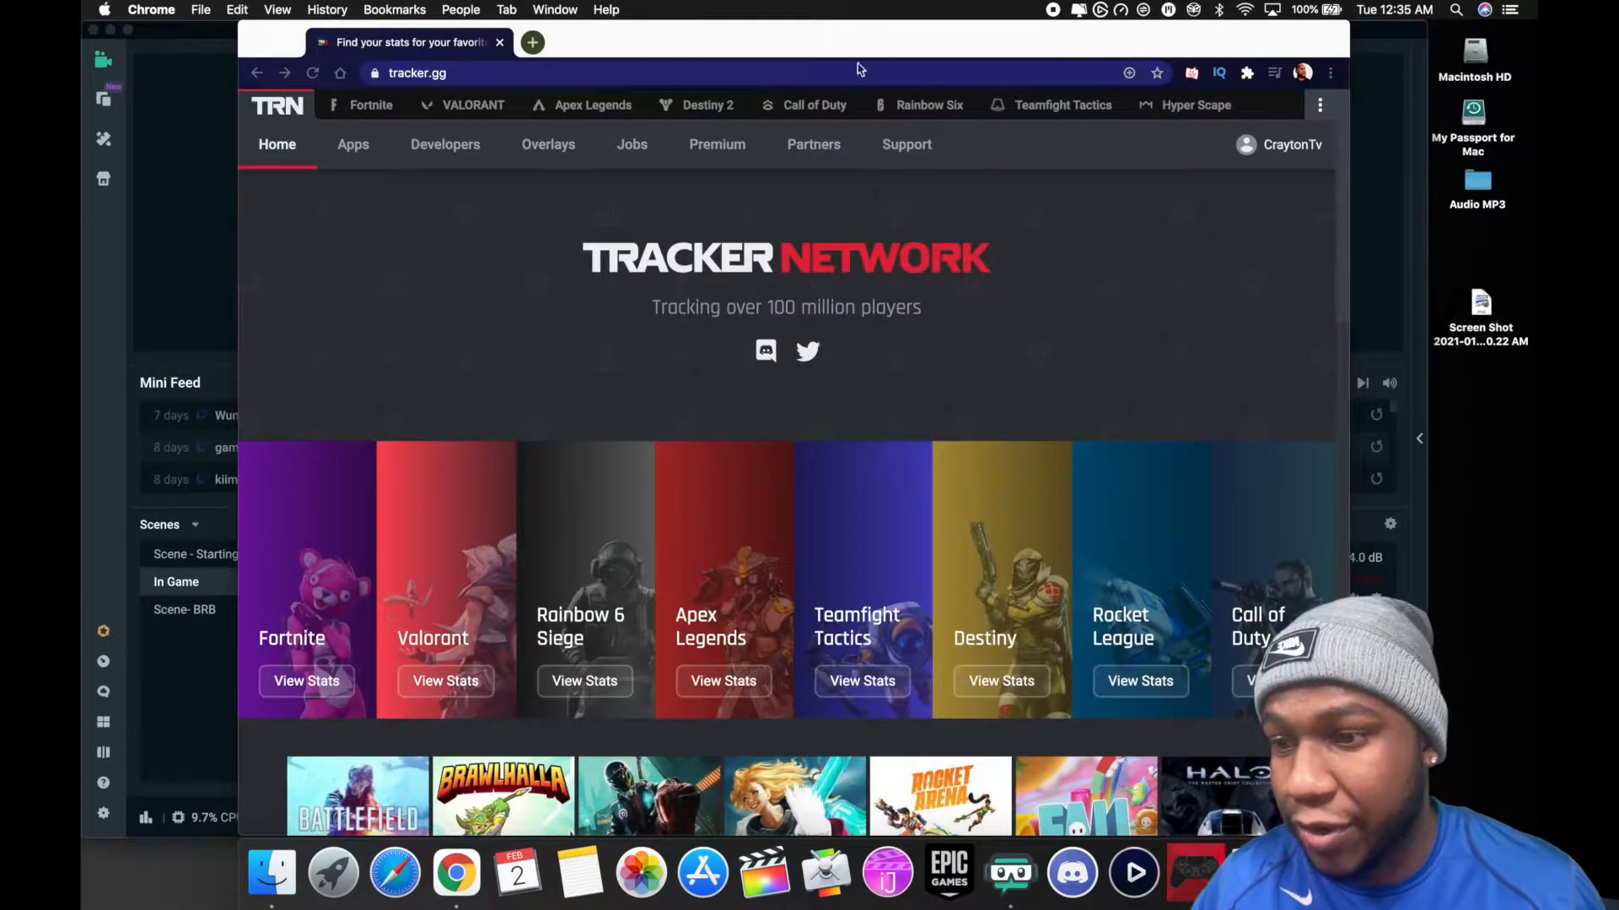
# Open Tracker Network's stream overlays page, look it over, and start creating a new overlay
pyautogui.click(557, 148)
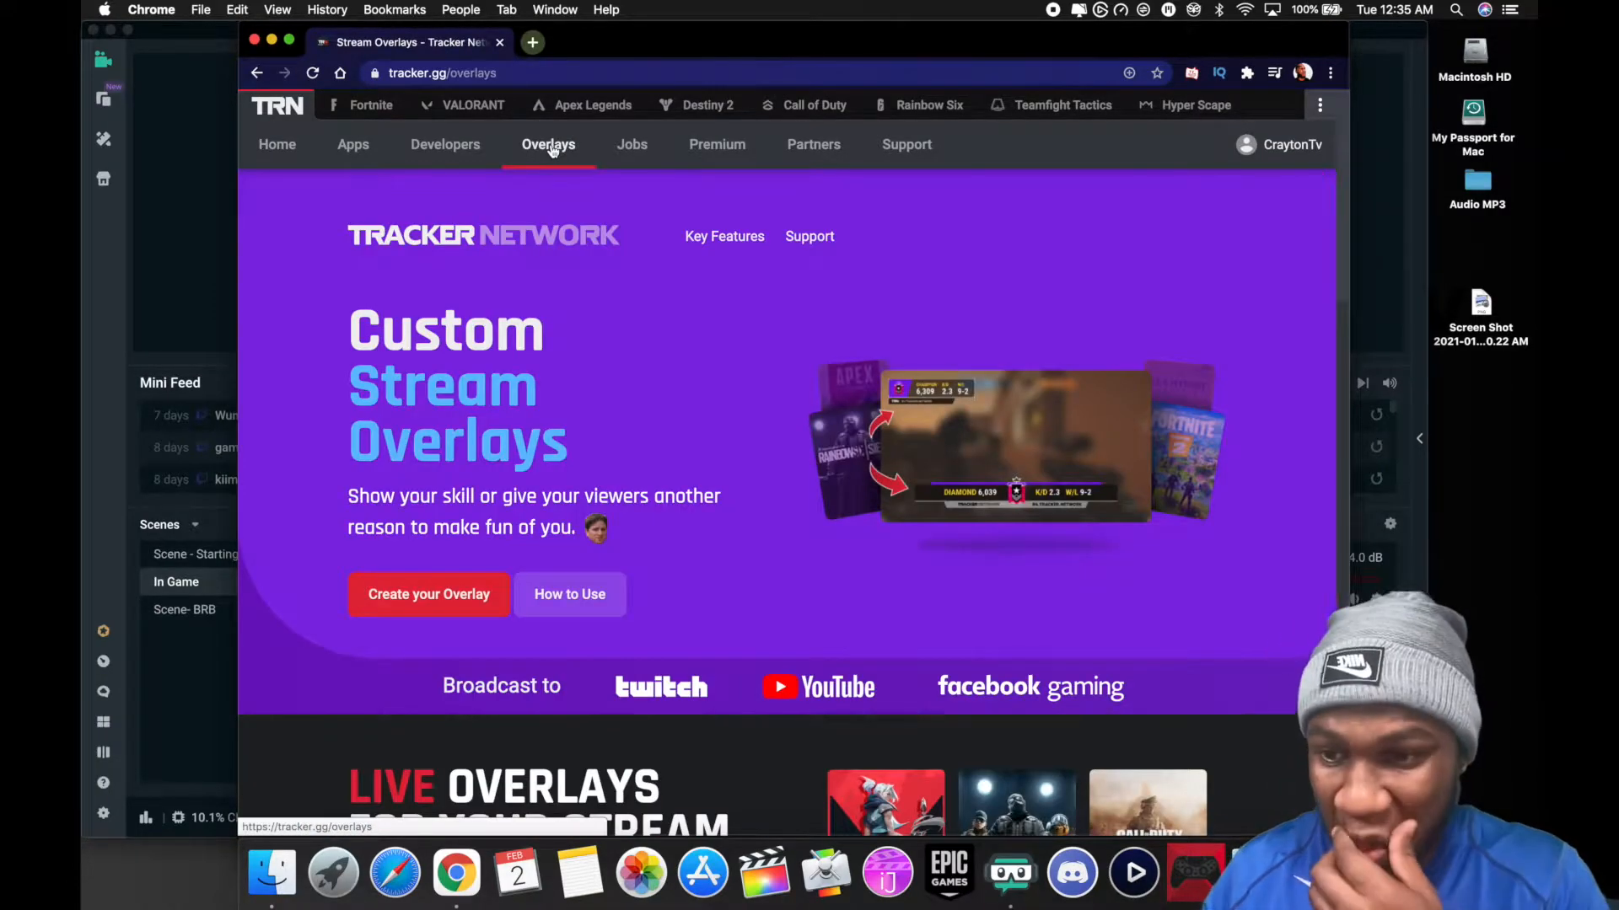
pyautogui.scroll(-3, 710, 546)
pyautogui.scroll(-2, 710, 542)
pyautogui.scroll(3, 708, 538)
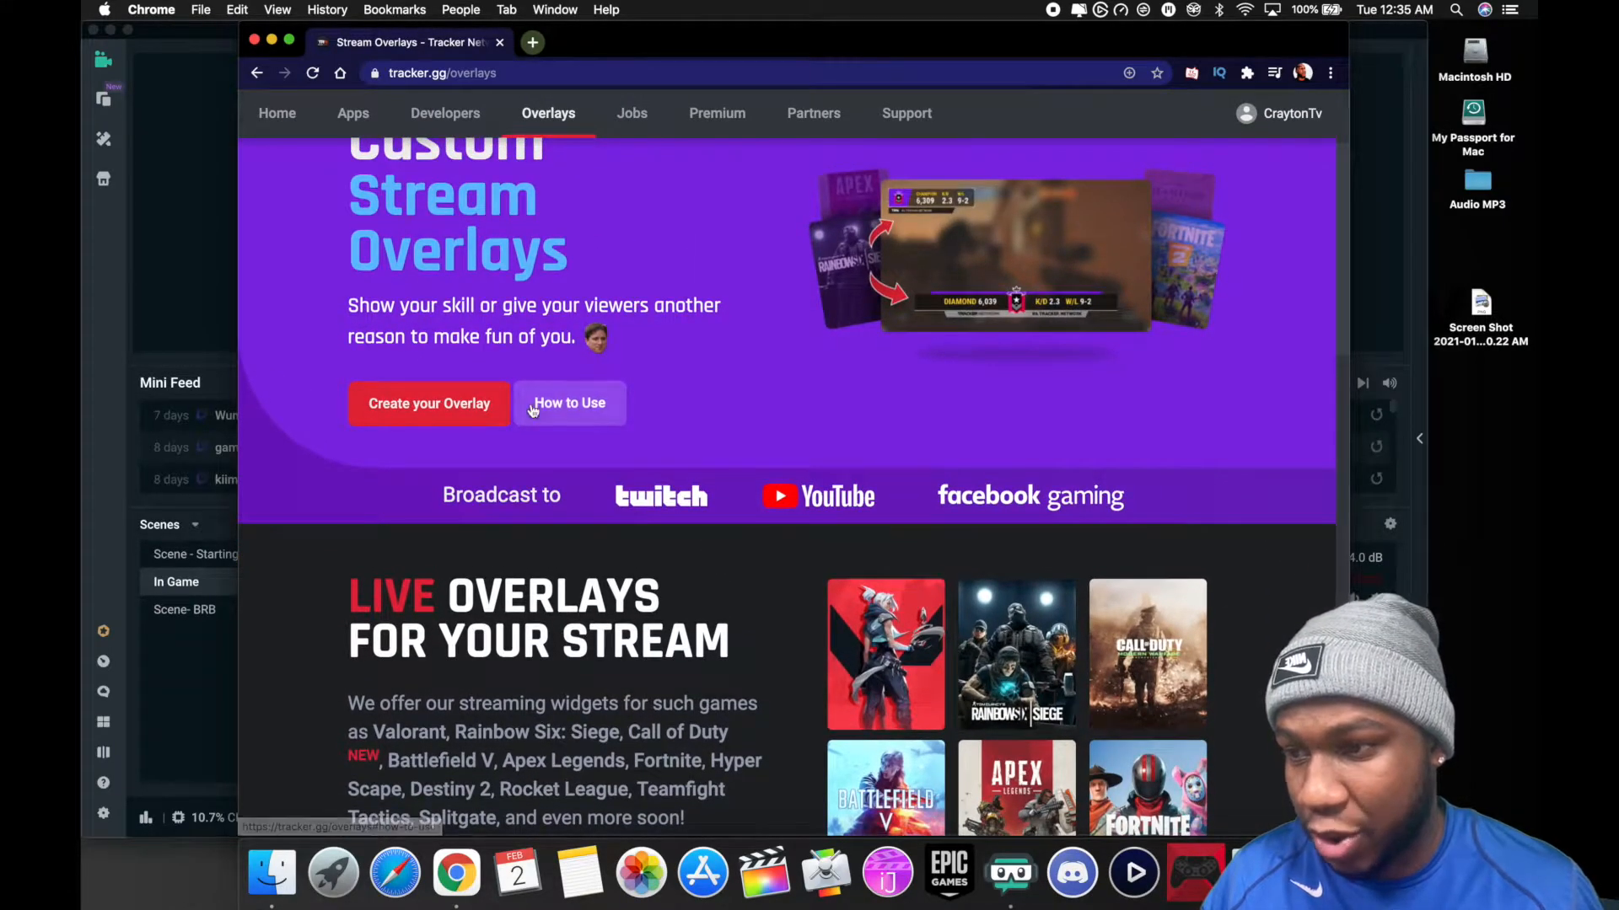
pyautogui.scroll(2, 533, 410)
pyautogui.scroll(-2, 588, 505)
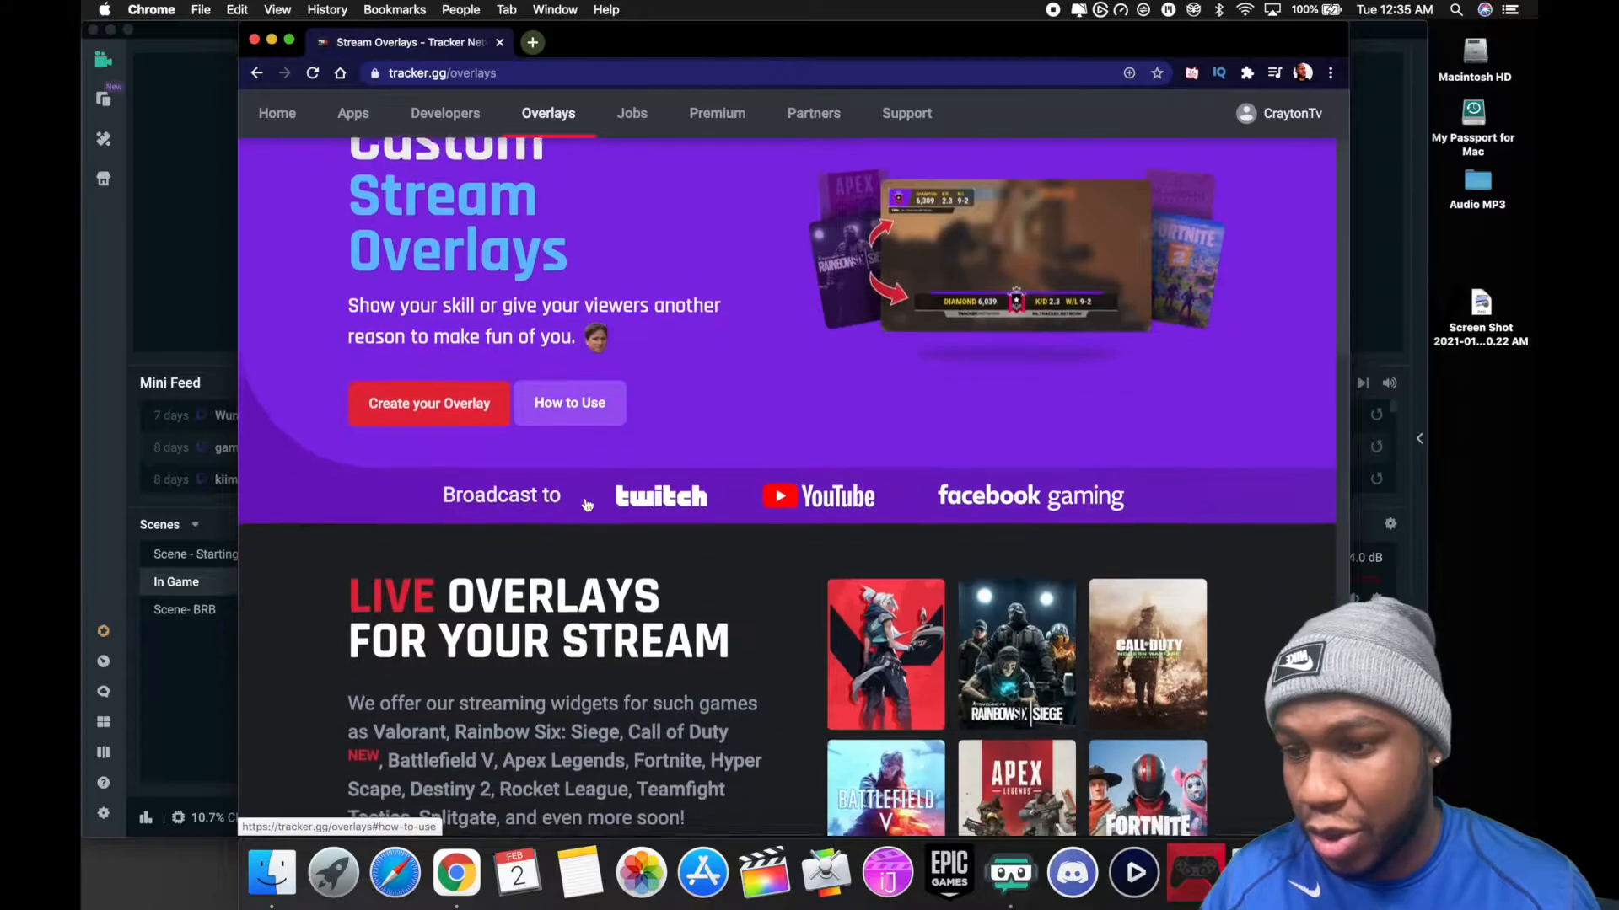
pyautogui.scroll(-6, 588, 505)
pyautogui.scroll(-1, 585, 501)
pyautogui.scroll(-7, 587, 505)
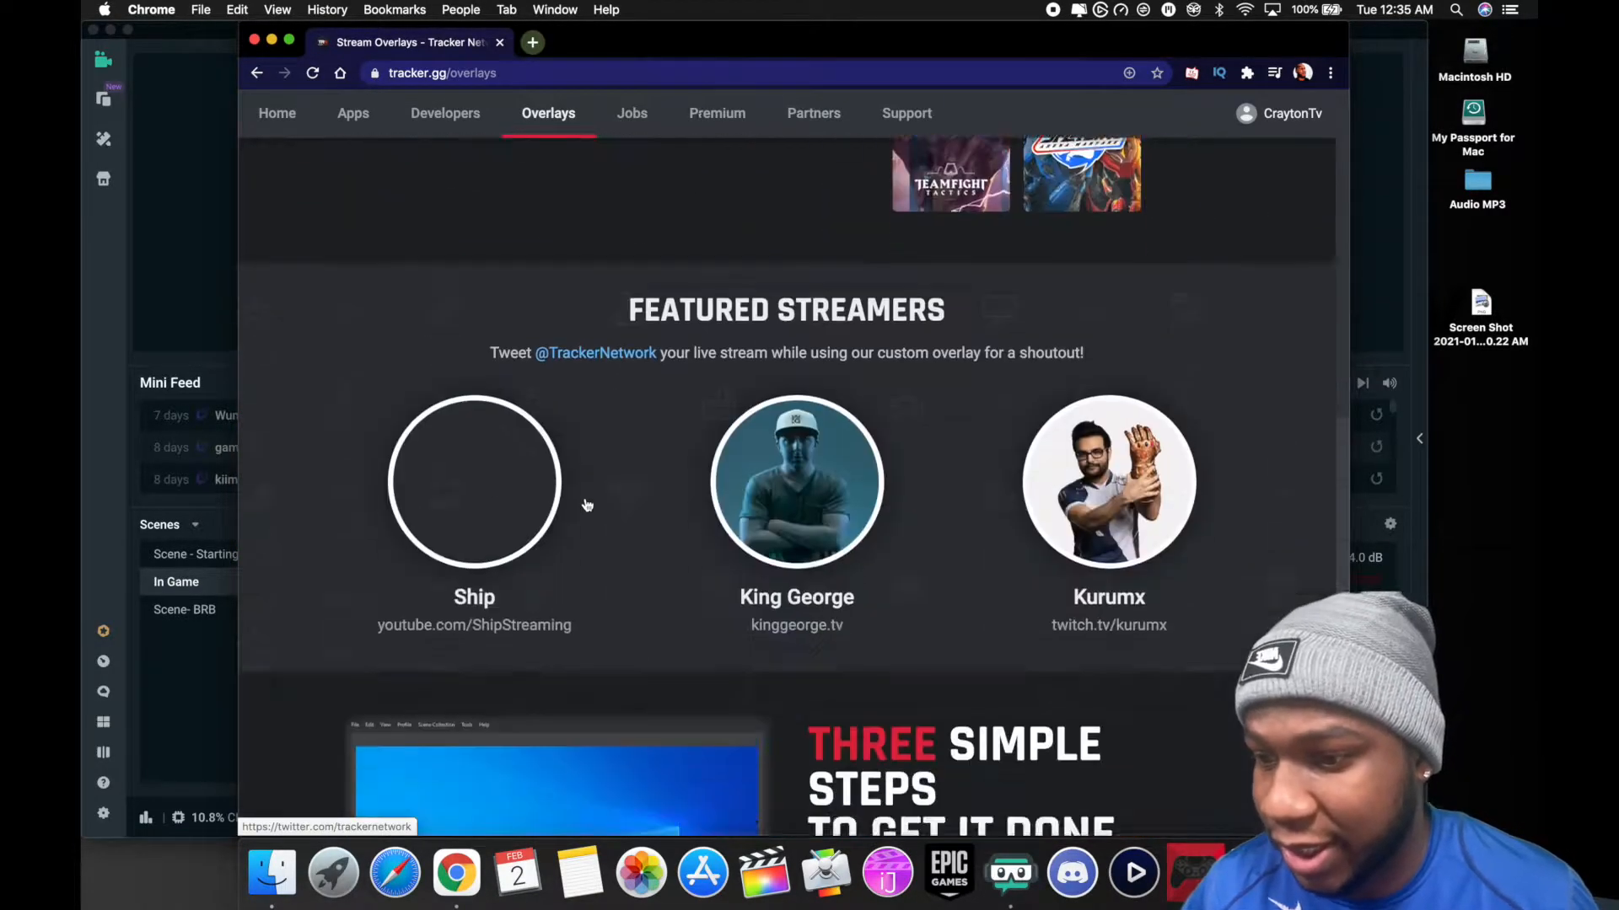
pyautogui.scroll(15, 509, 524)
pyautogui.click(417, 594)
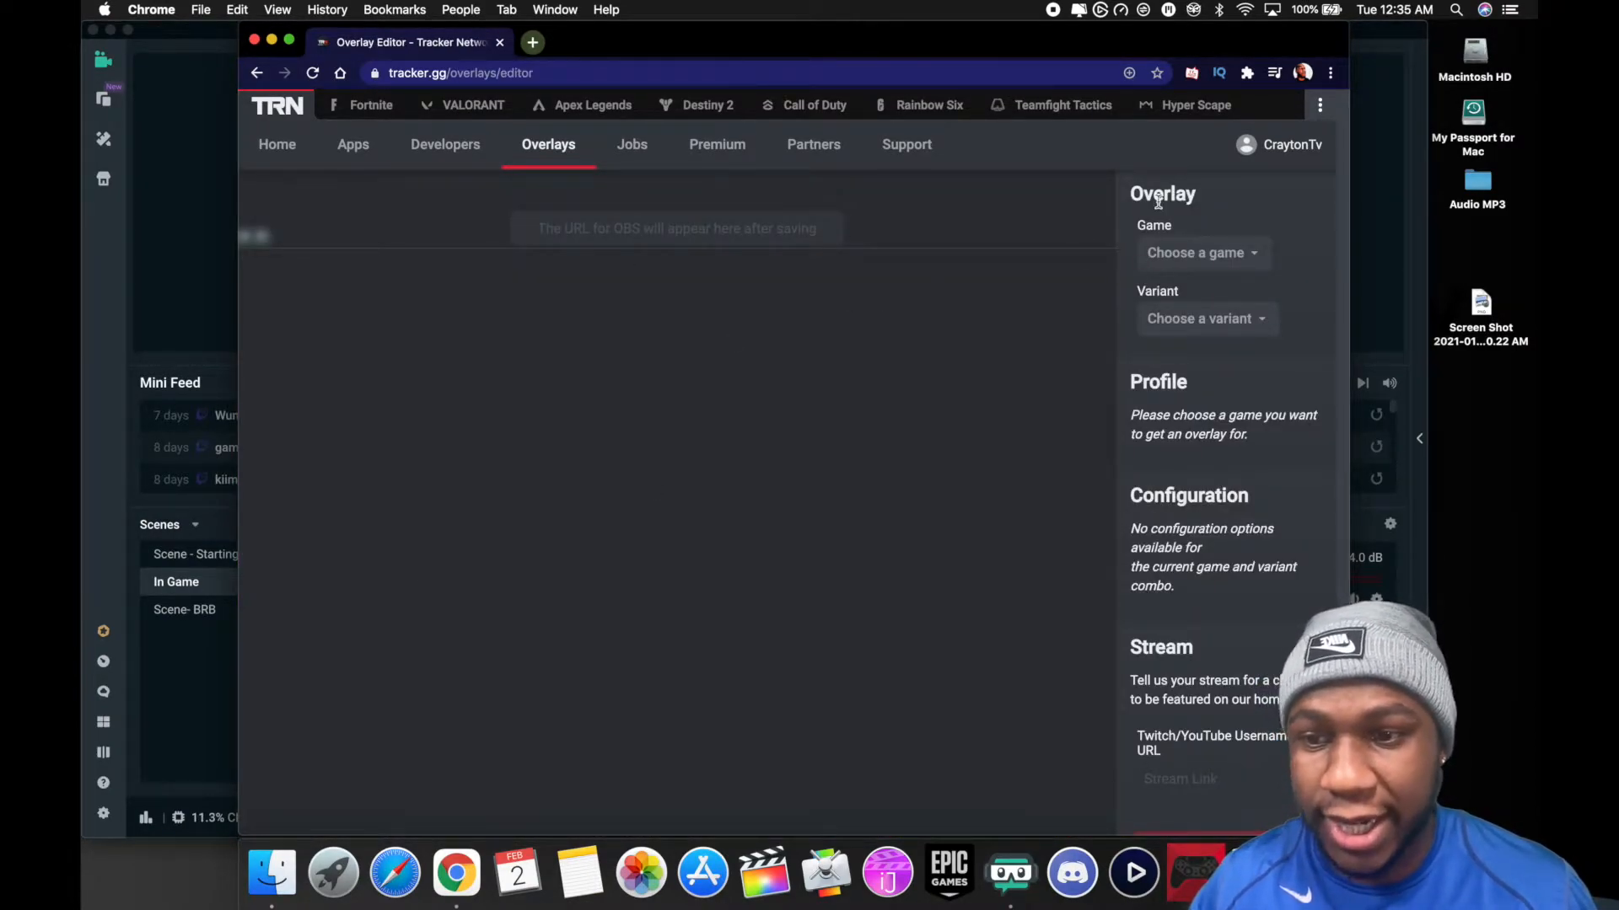
# Set the overlay's game to Fortnite and its variant to Boxed - Horizontal
pyautogui.click(1166, 258)
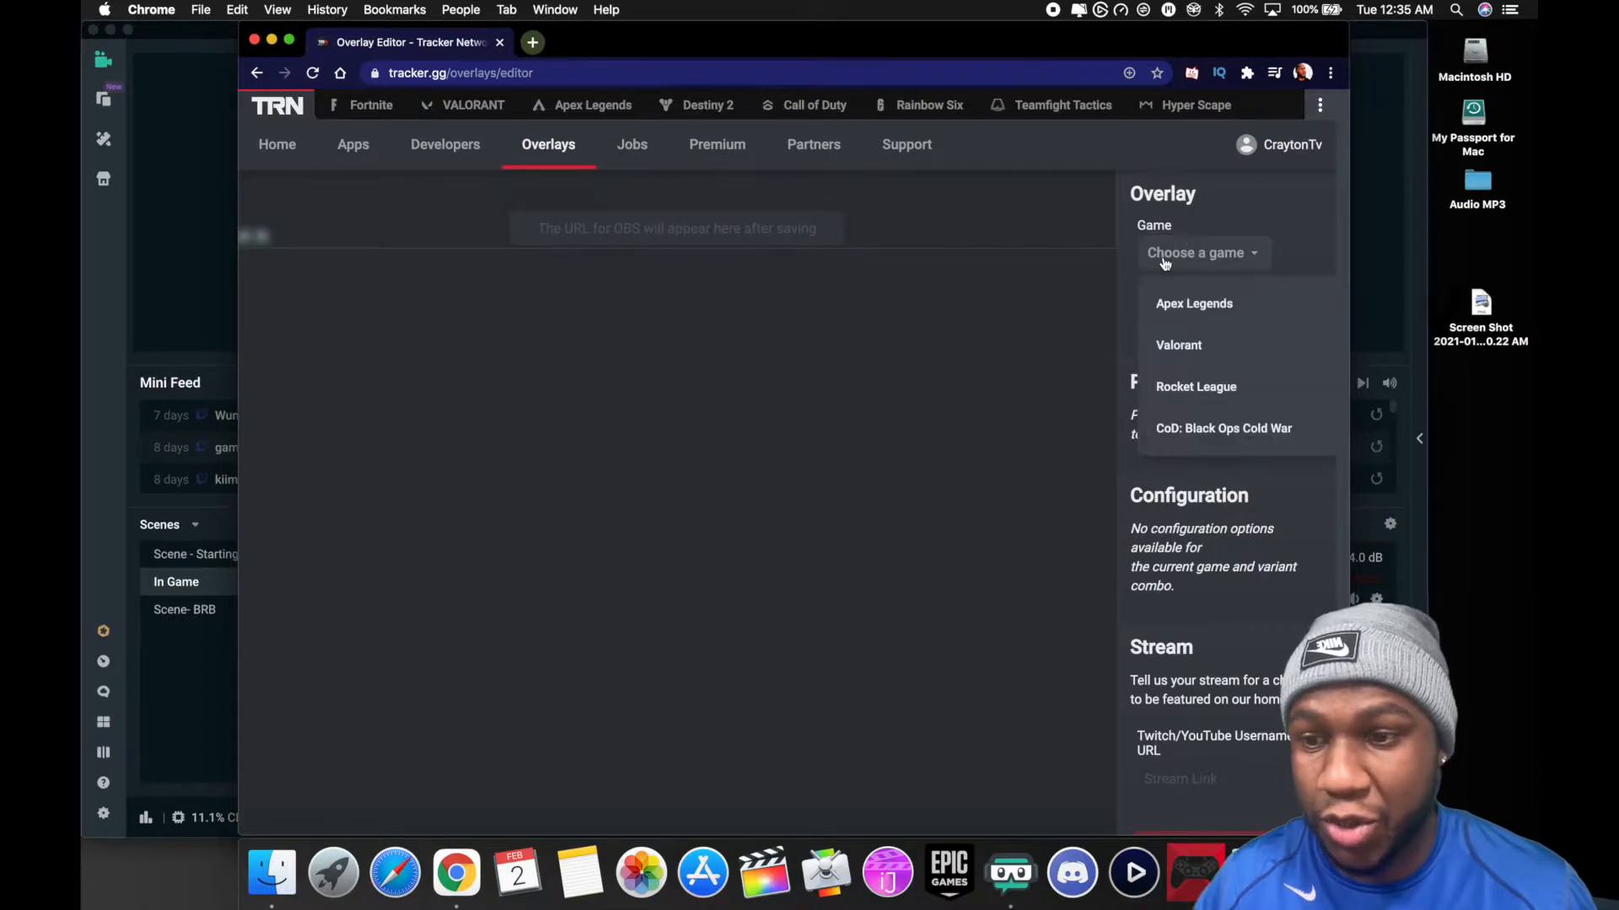
pyautogui.scroll(-5, 1176, 338)
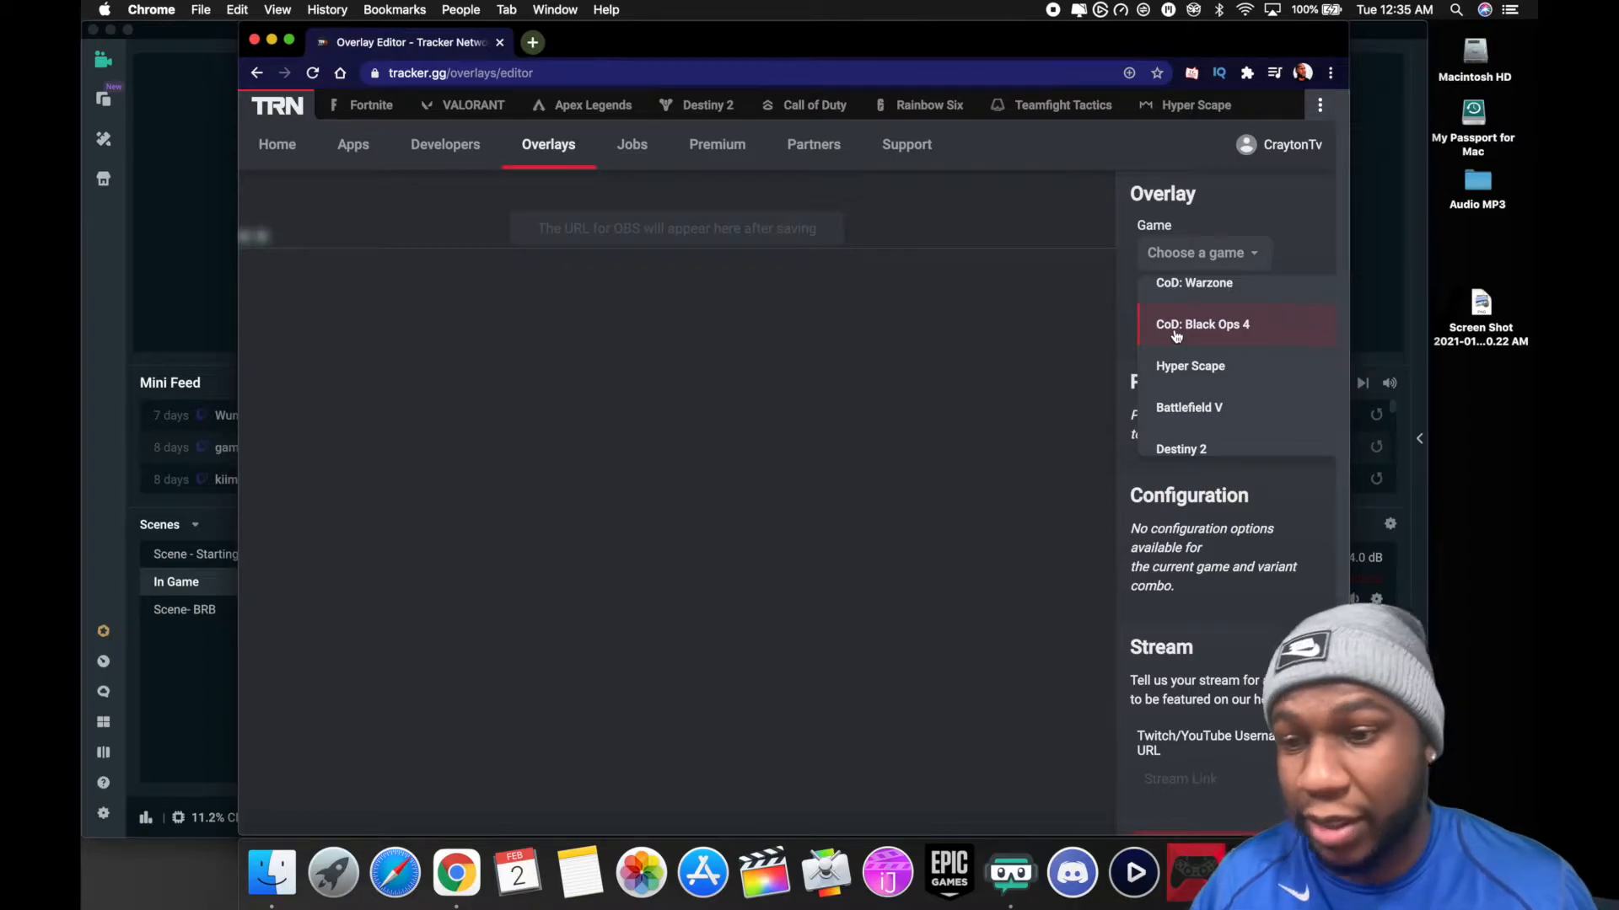
pyautogui.scroll(-3, 1176, 336)
pyautogui.click(1176, 337)
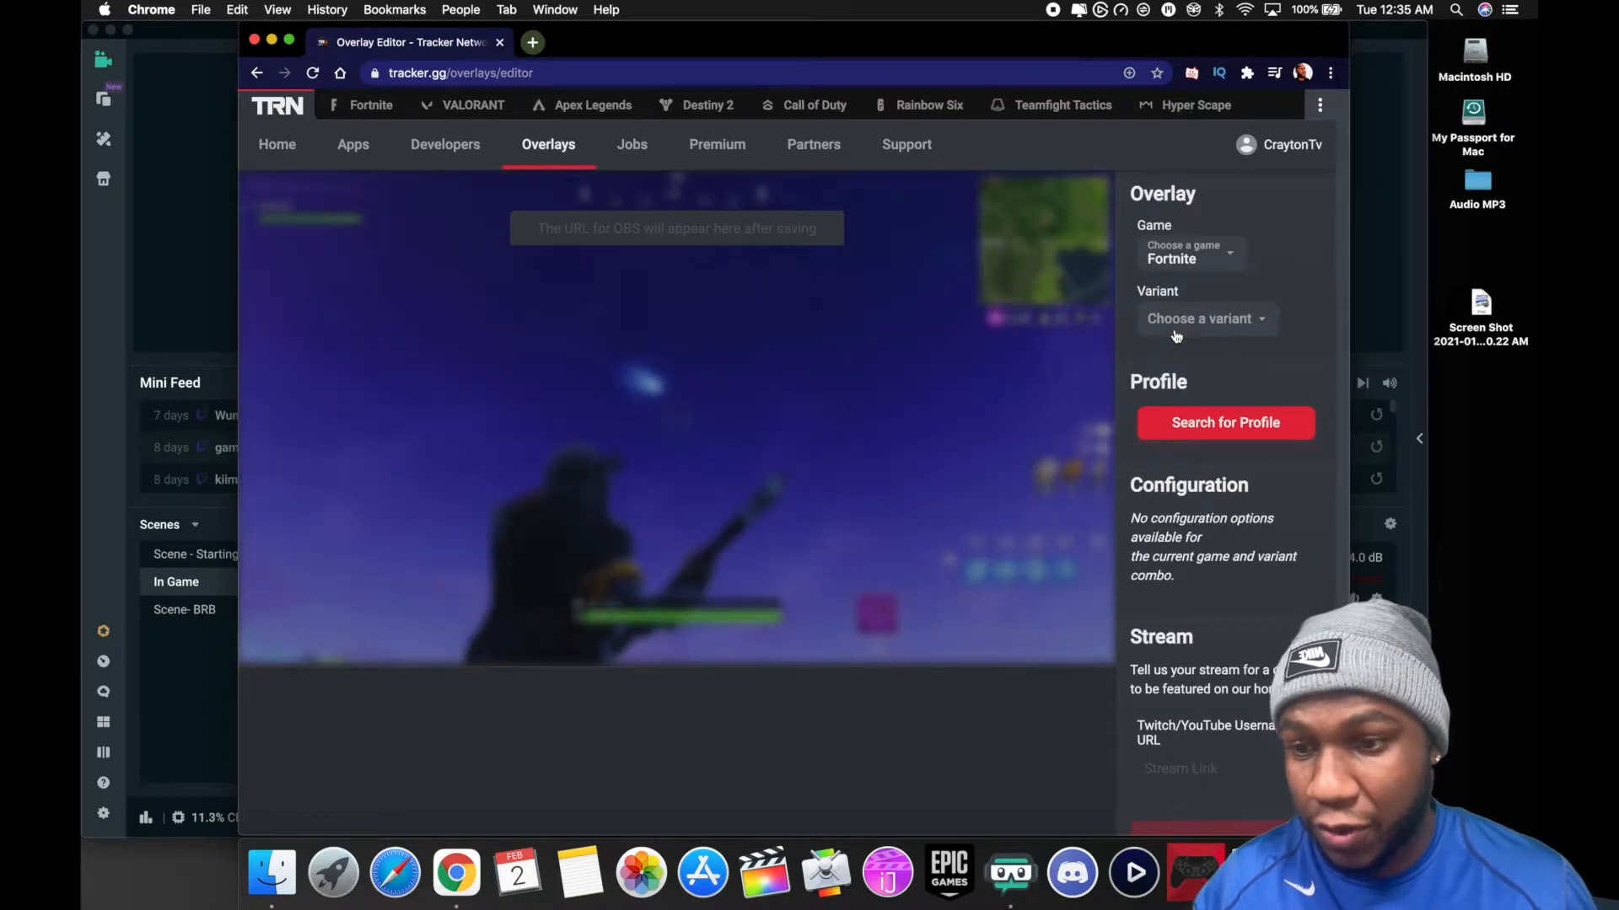
pyautogui.click(1171, 331)
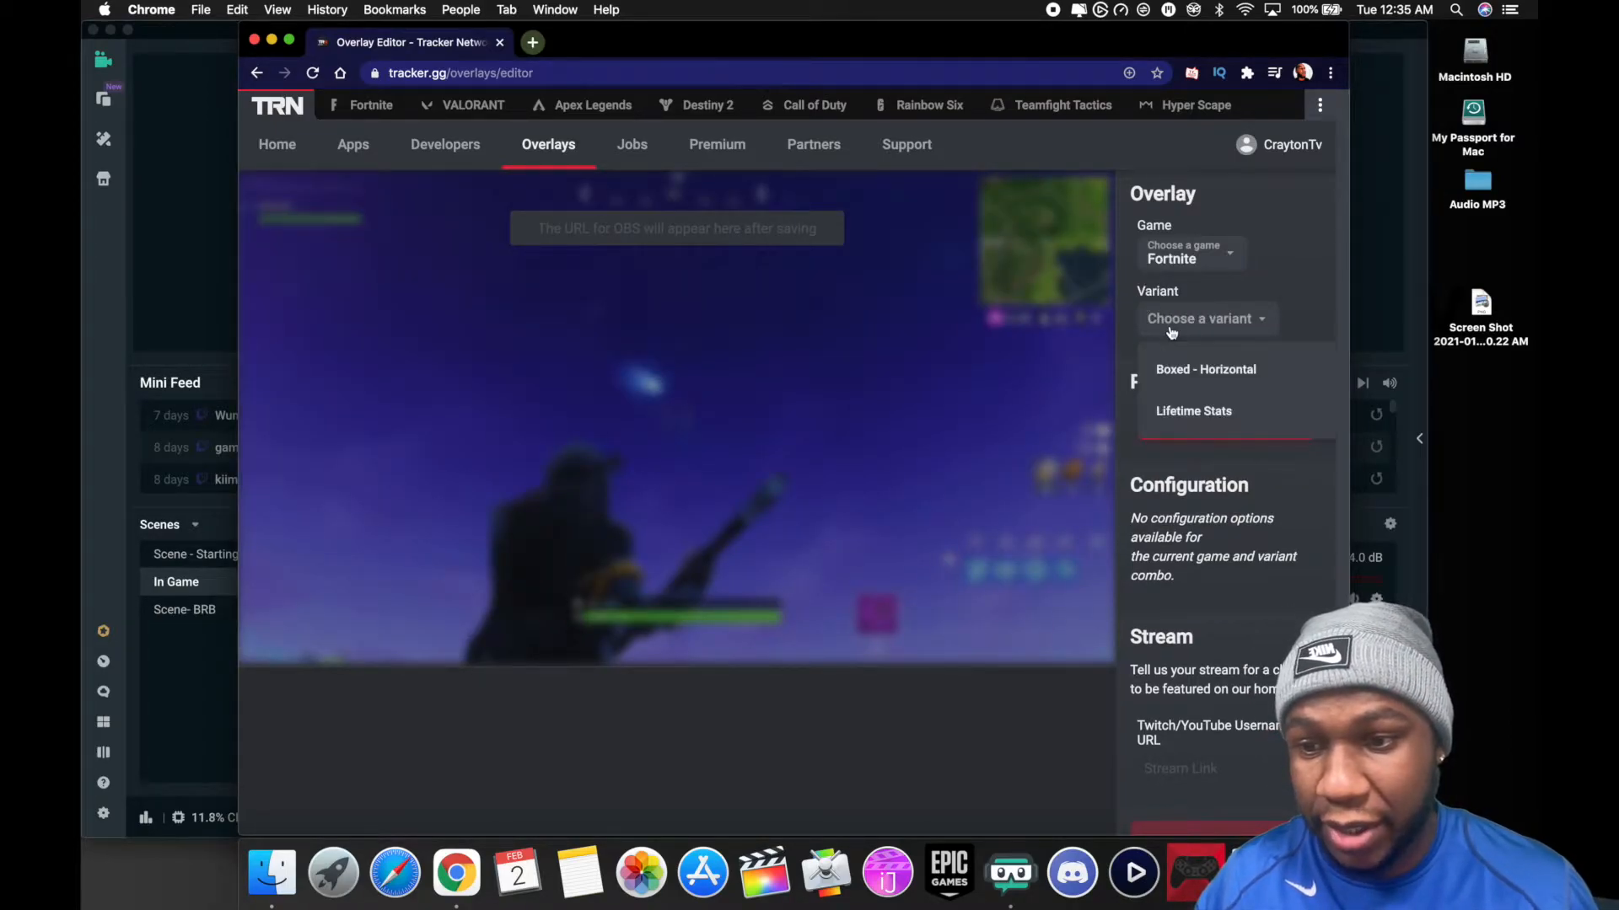
pyautogui.click(1179, 390)
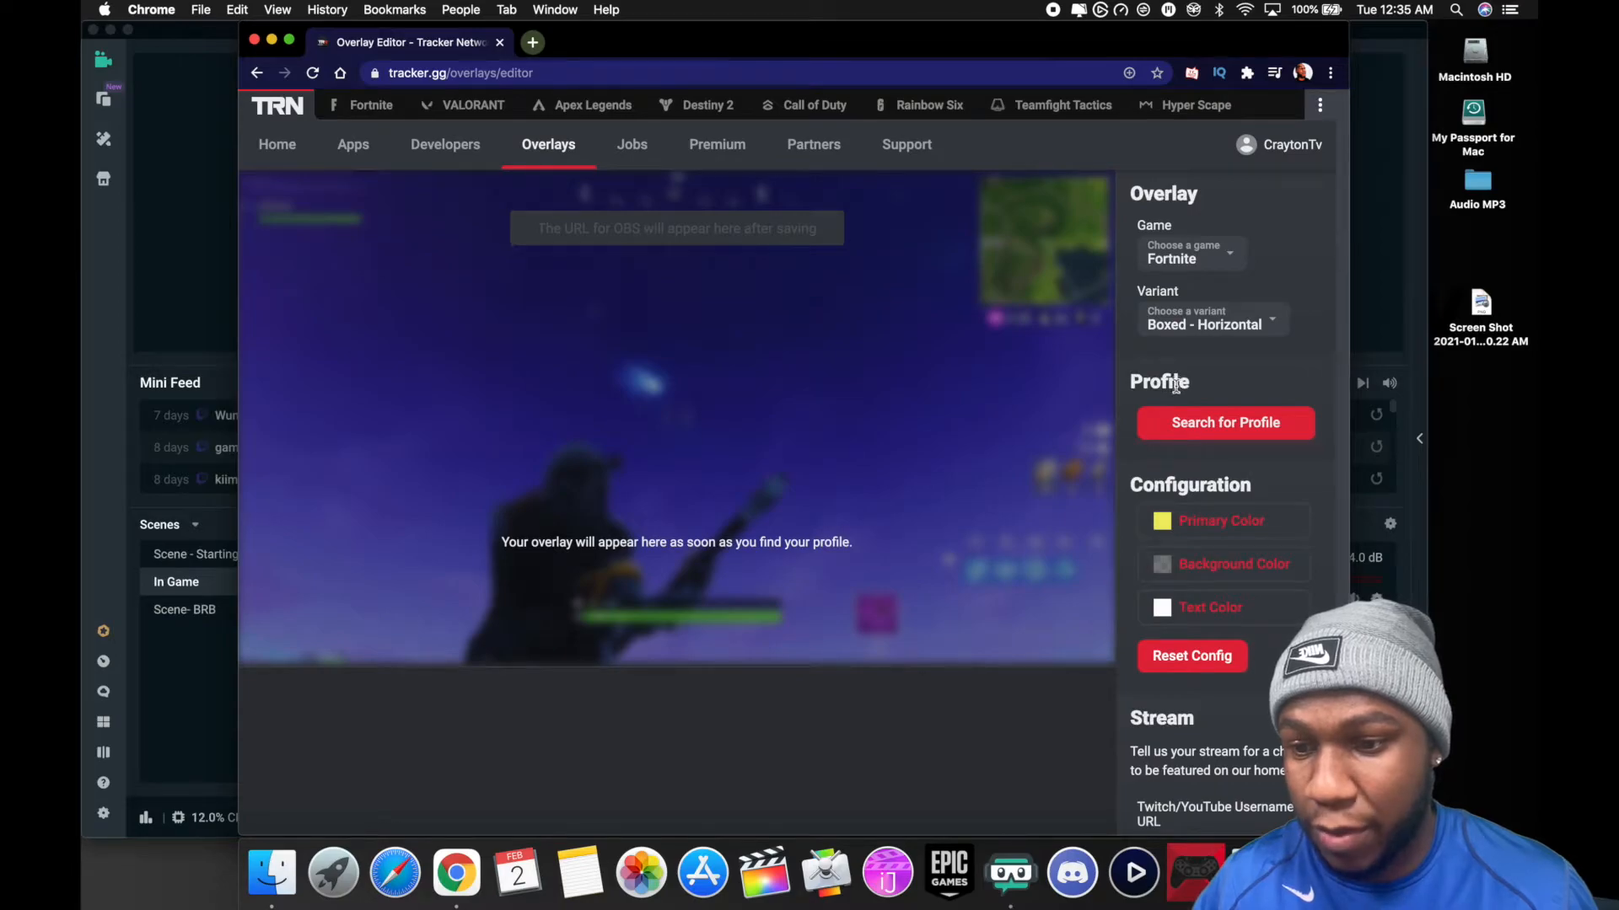
# Search for the streamer's Epic username and add that profile to the overlay
pyautogui.click(1207, 430)
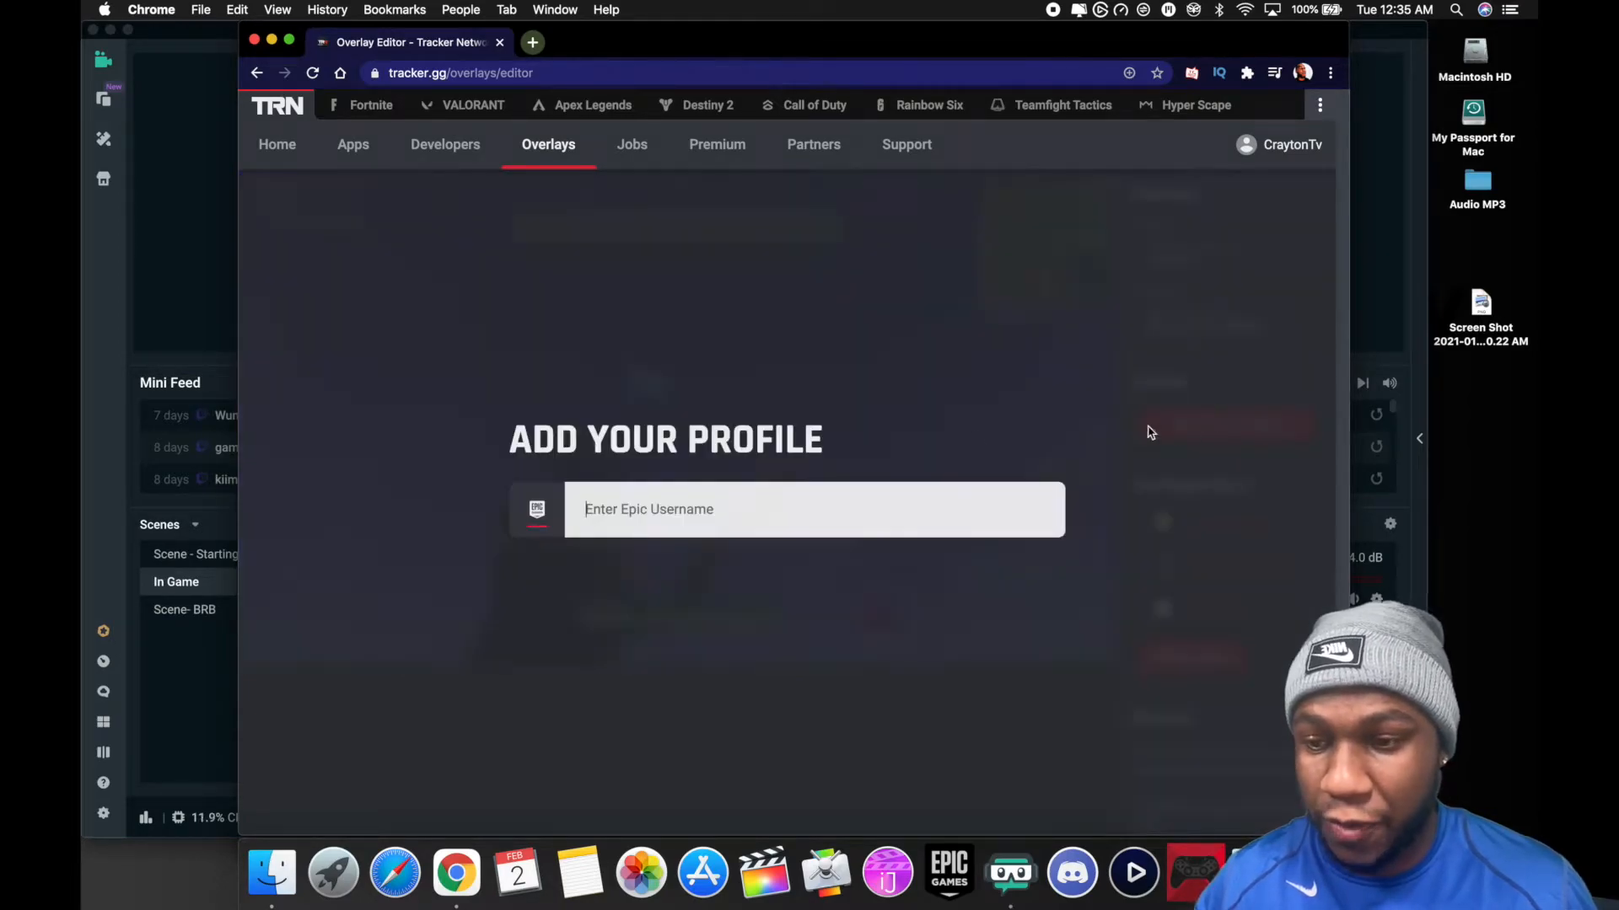
pyautogui.write('Cr')
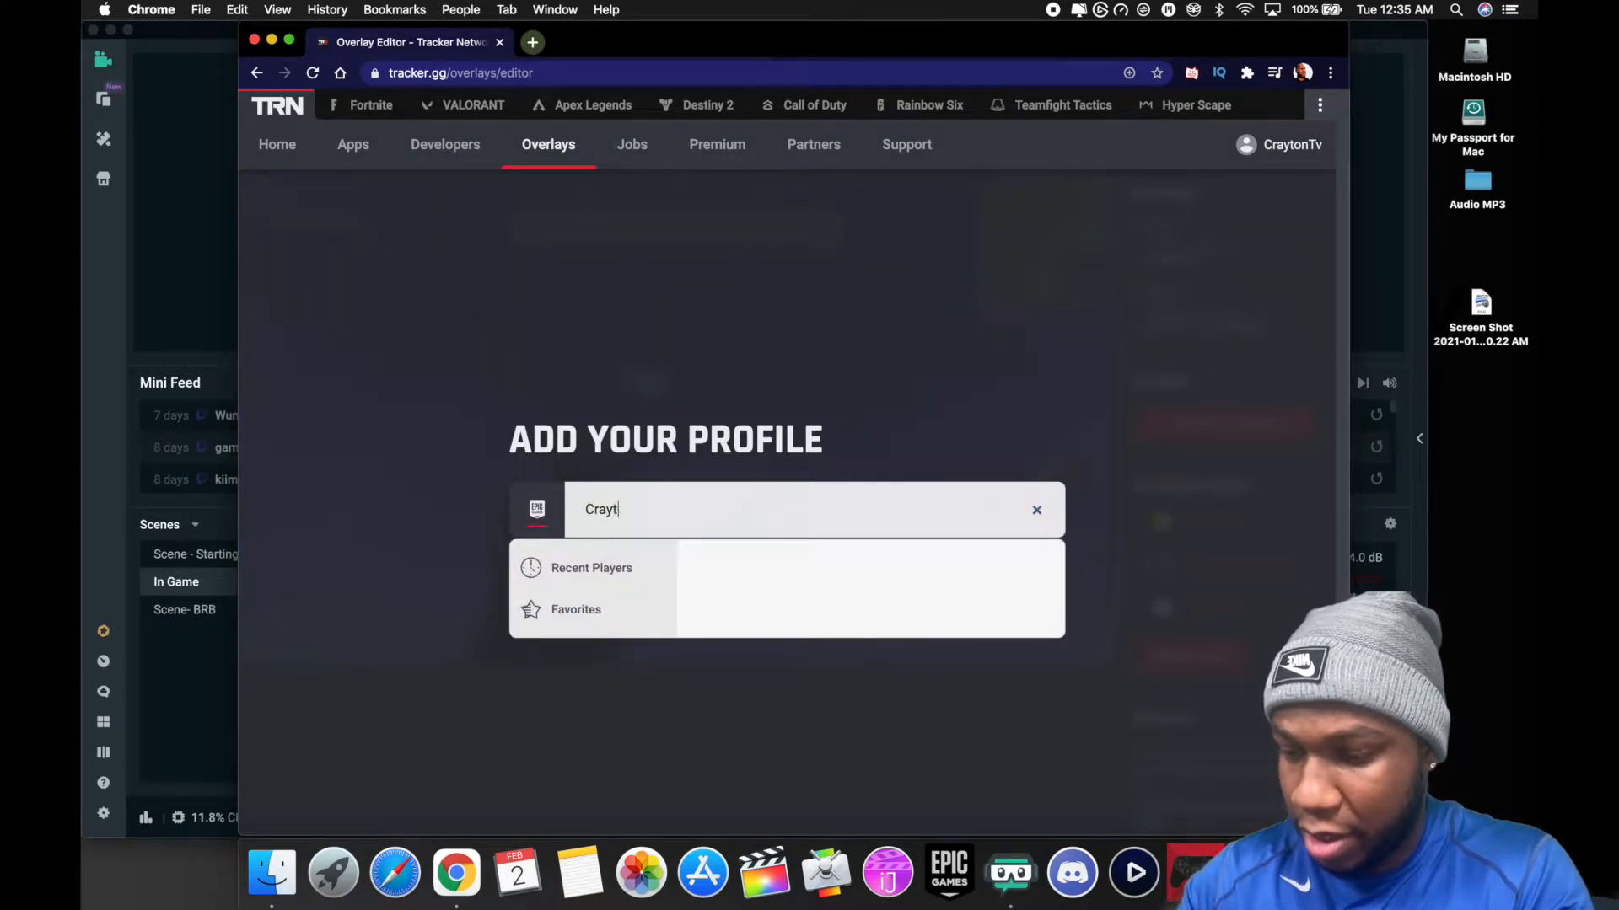
pyautogui.write('ay')
pyautogui.click(717, 566)
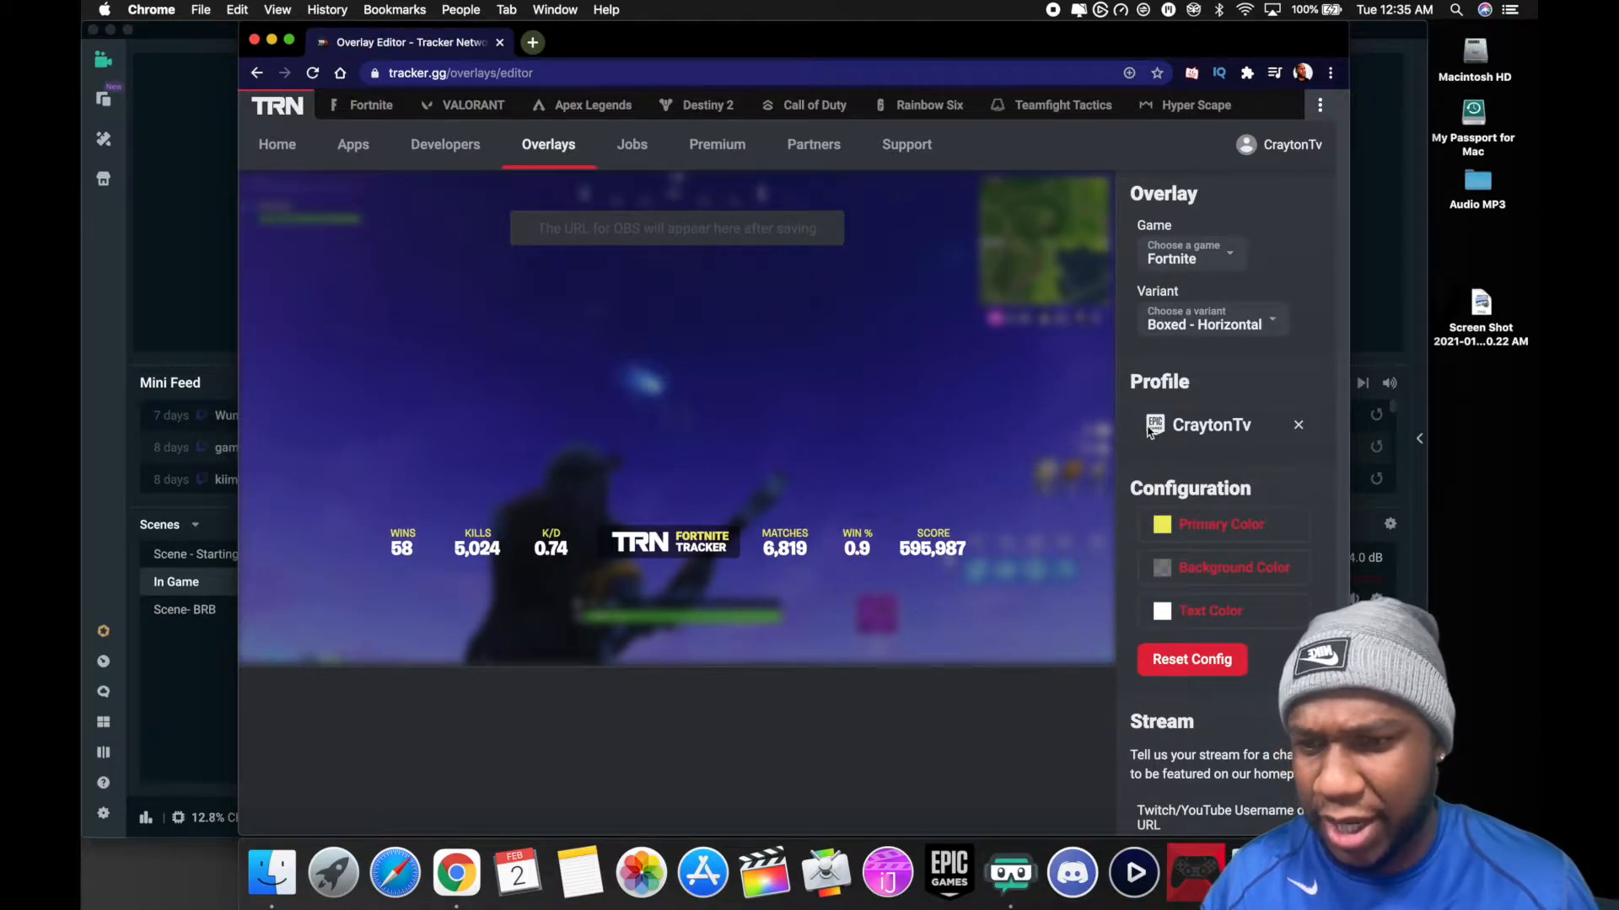
# Change the overlay variant to Lifetime Stats and set its primary color to blue
pyautogui.click(1177, 327)
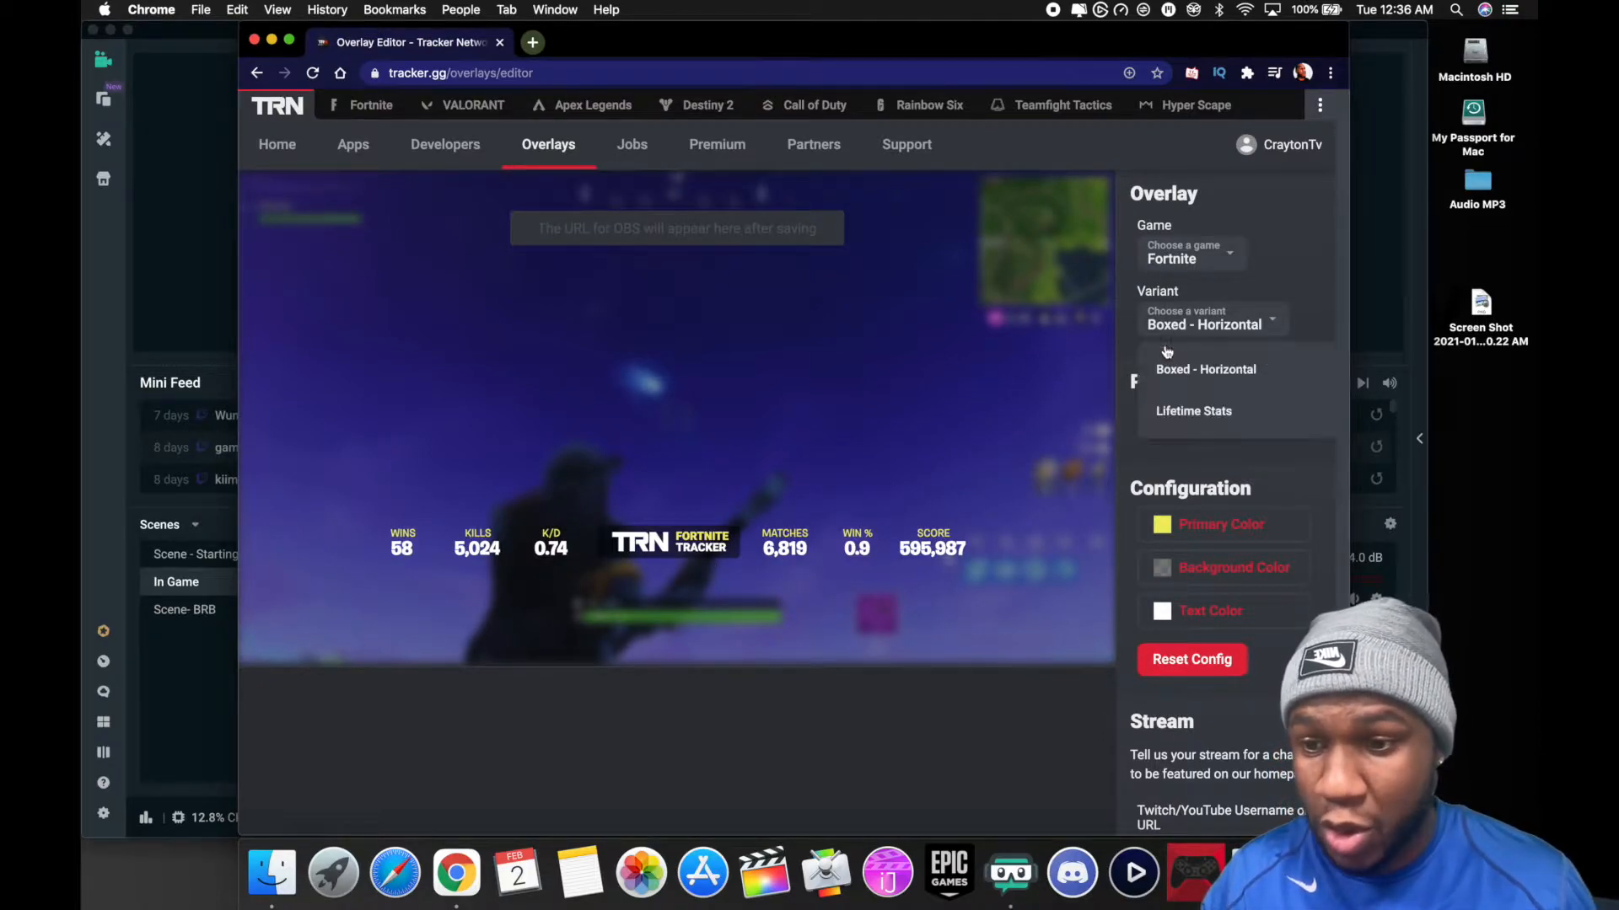
pyautogui.click(1180, 411)
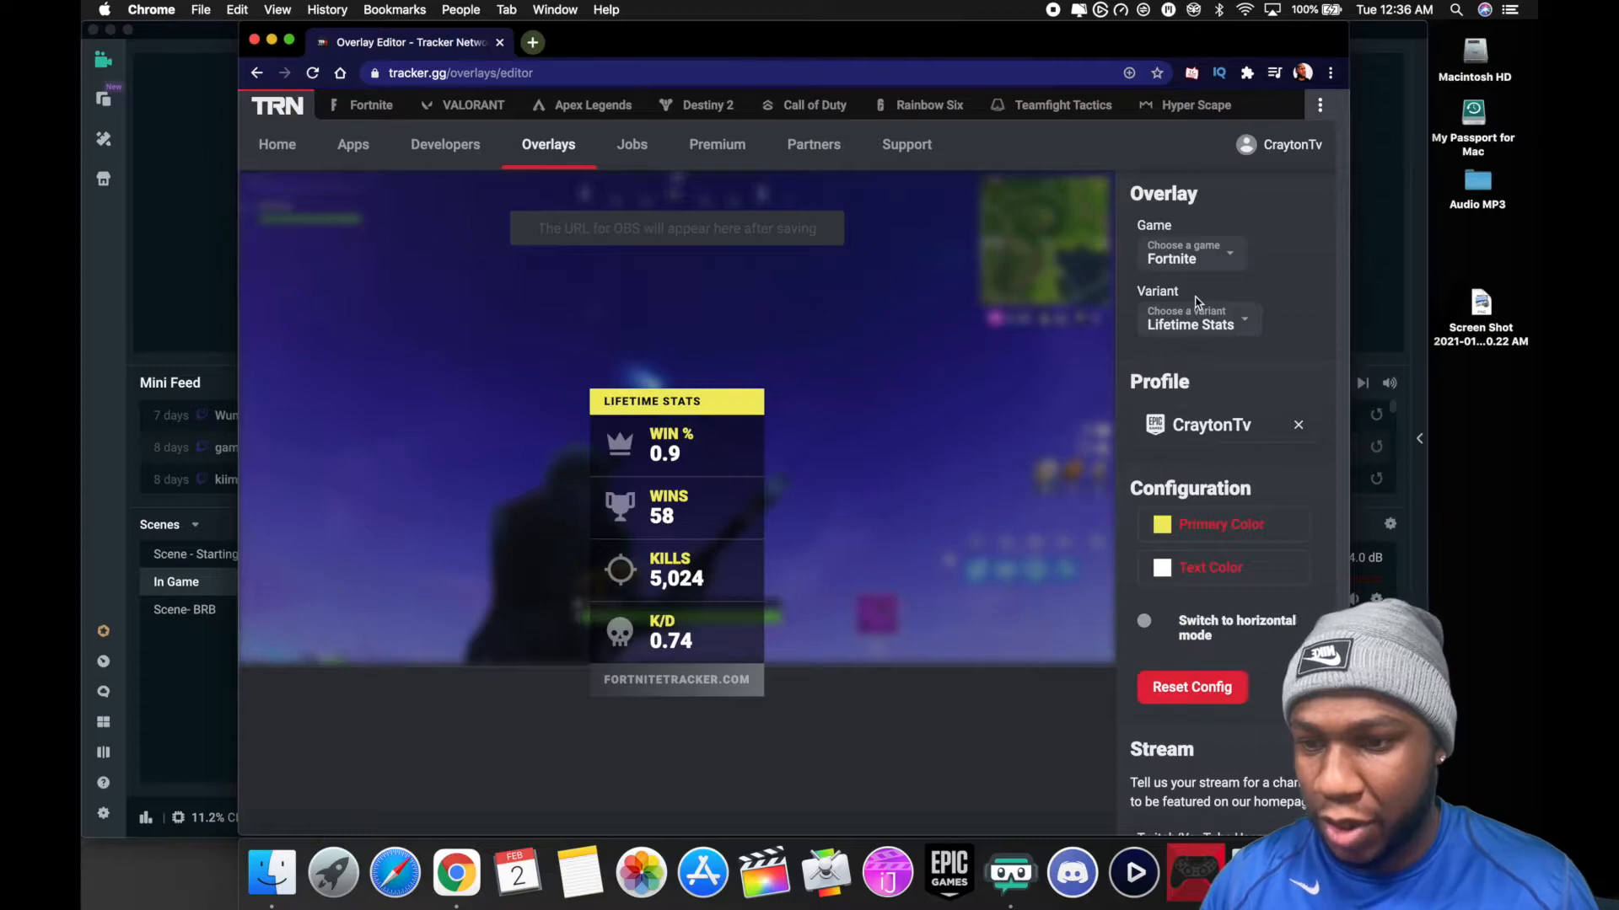
pyautogui.scroll(-3, 1171, 369)
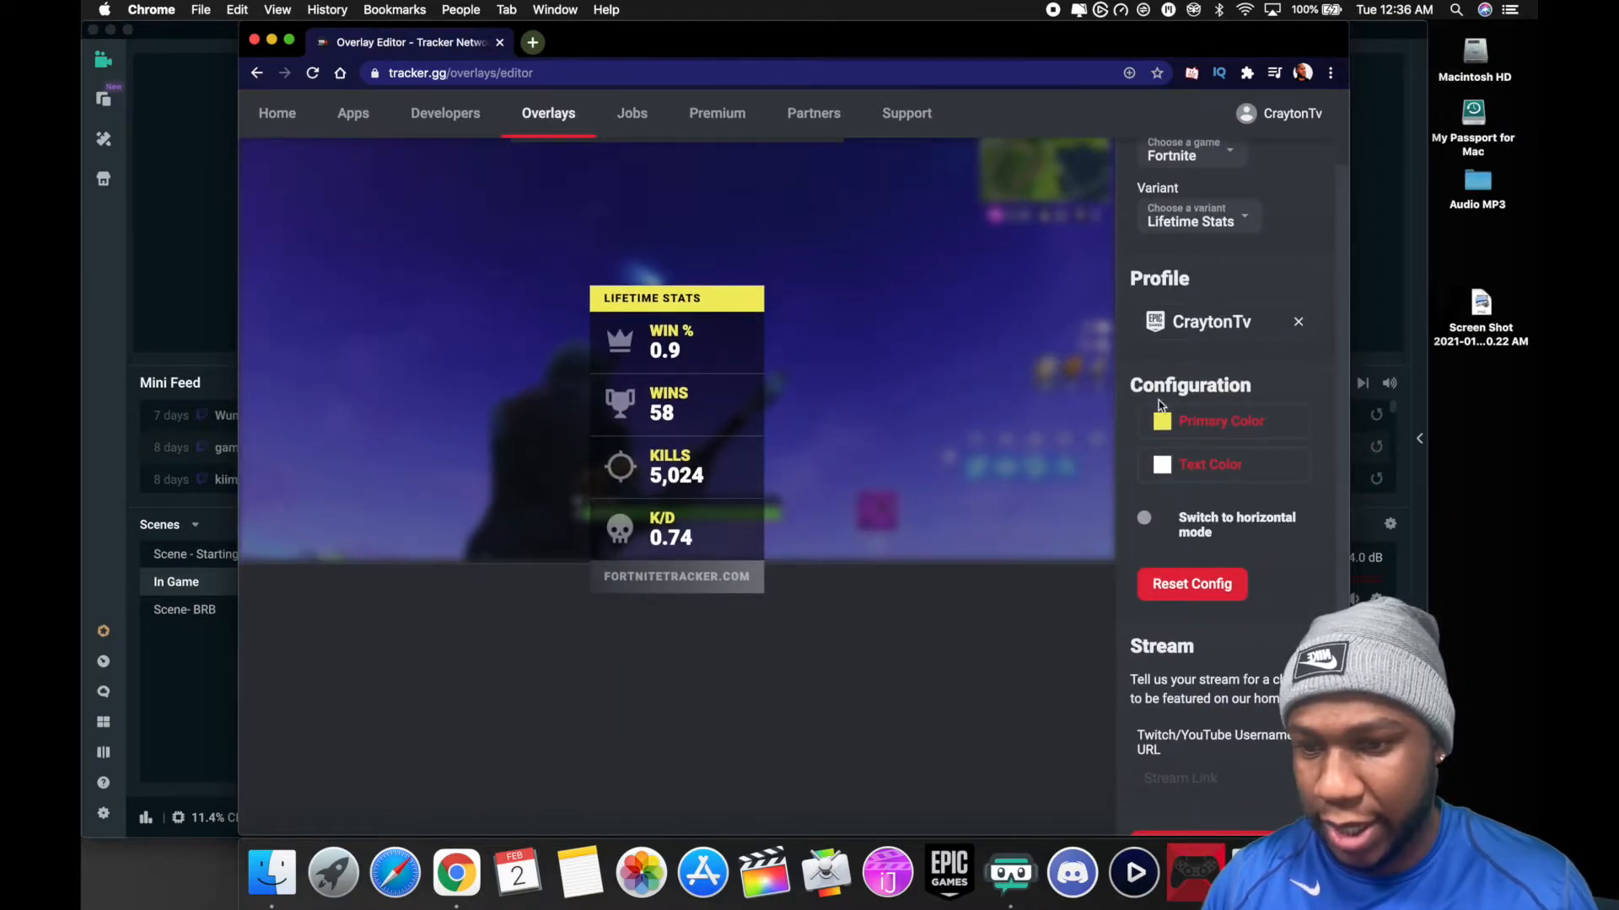
pyautogui.click(1164, 424)
pyautogui.moveTo(1177, 558); pyautogui.dragTo(1237, 556)
pyautogui.moveTo(1256, 427); pyautogui.dragTo(1302, 428)
pyautogui.click(1194, 683)
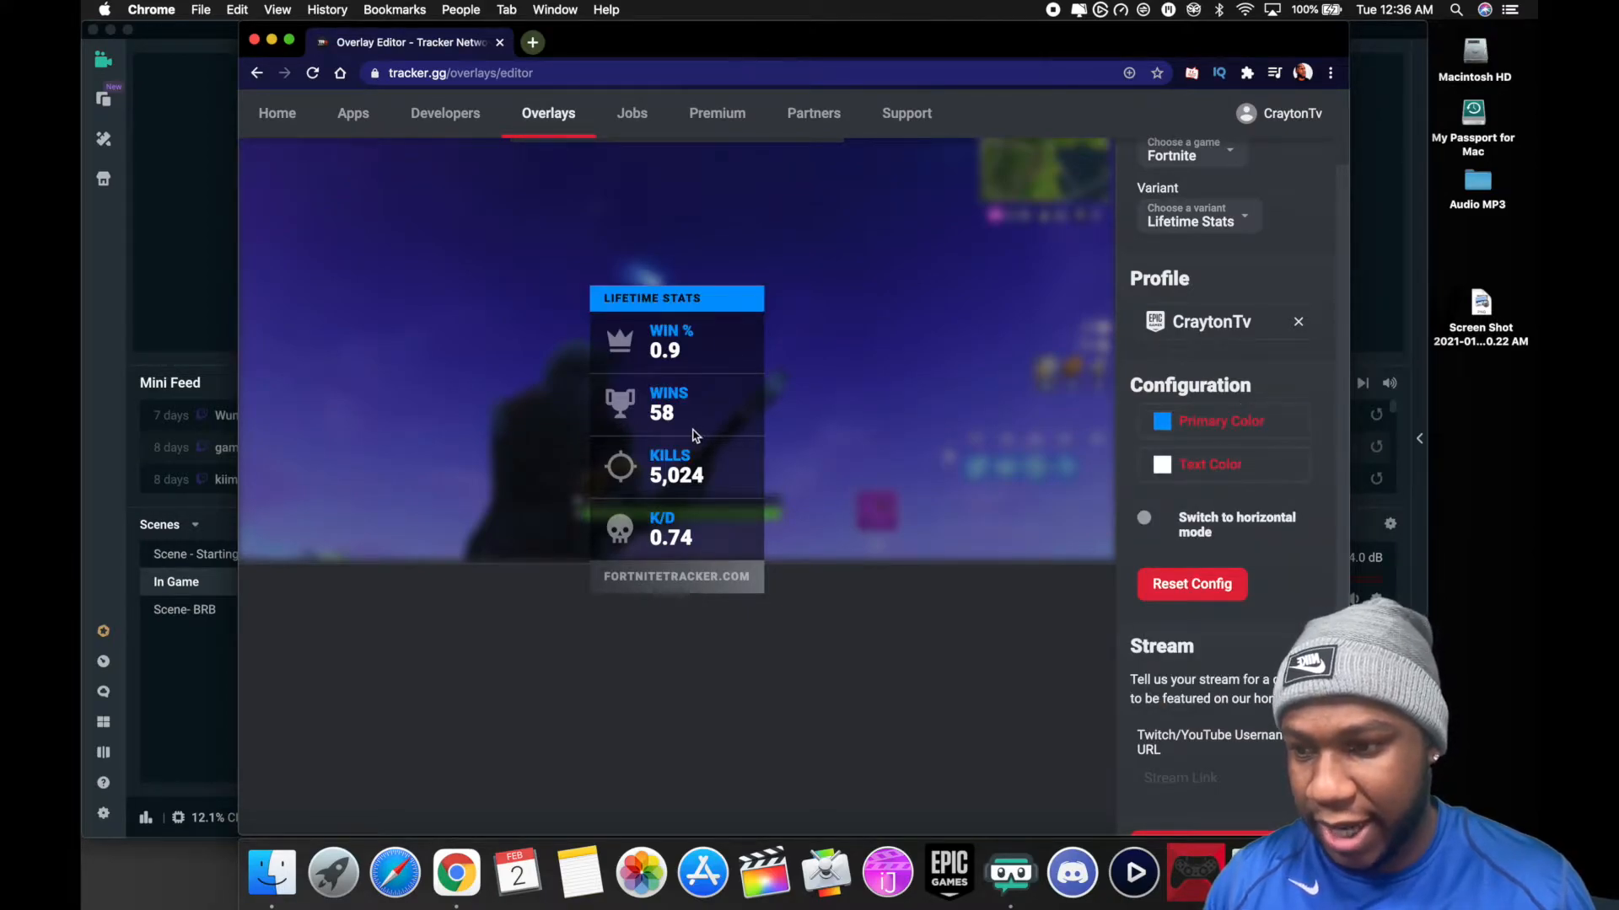
# Save the overlay changes and copy the overlay's generated URL for OBS
pyautogui.scroll(-3, 1192, 536)
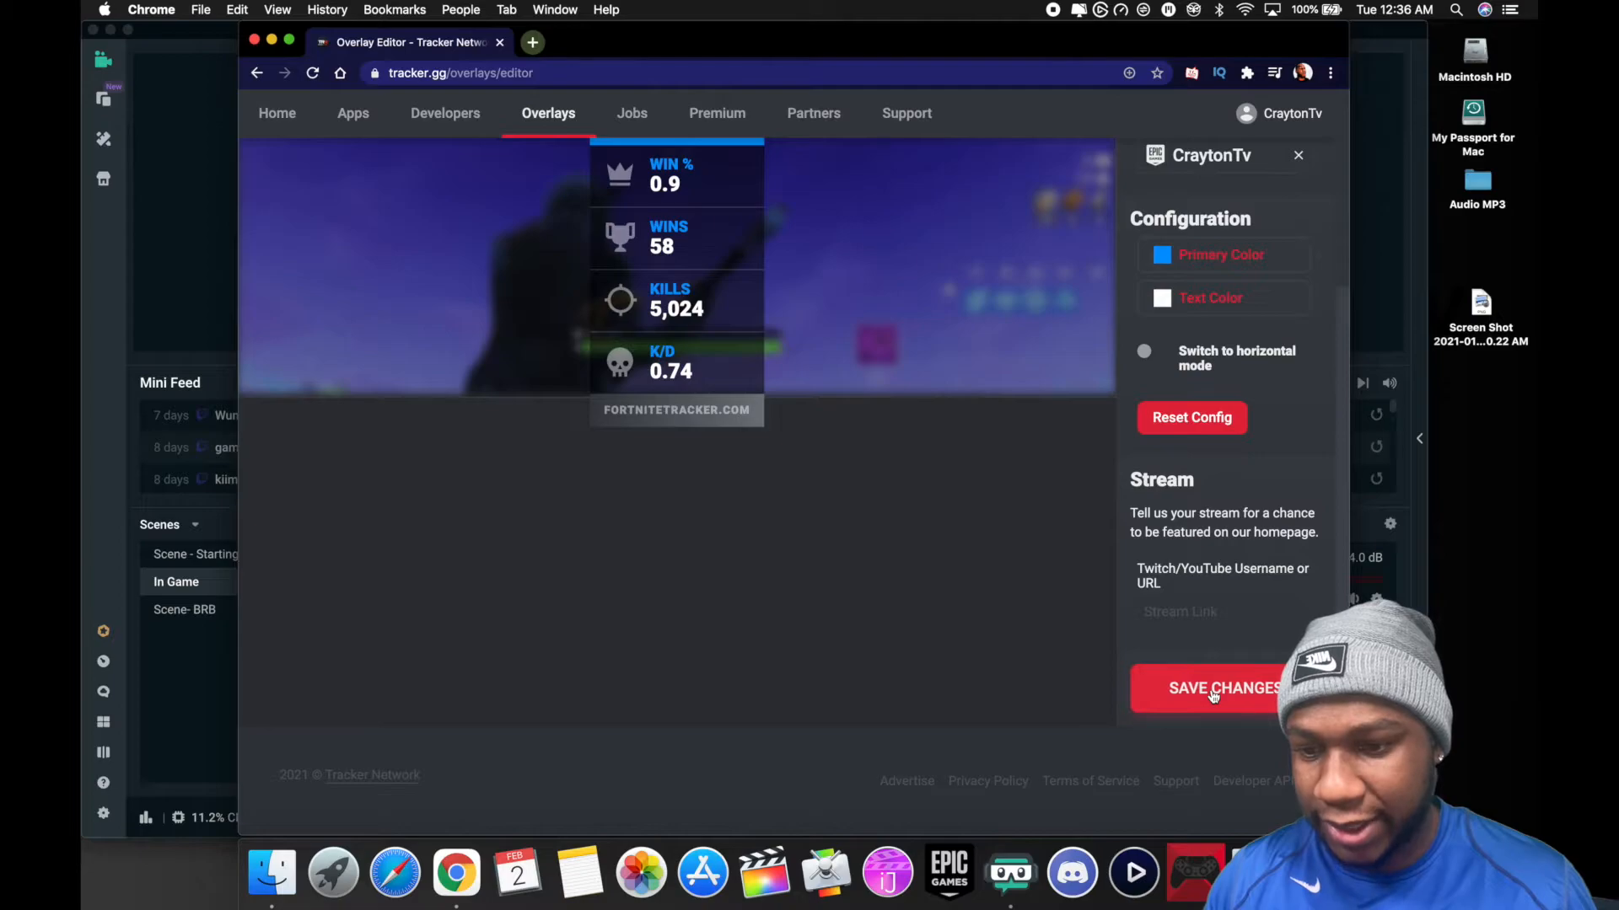
pyautogui.click(1193, 687)
pyautogui.scroll(-5, 921, 498)
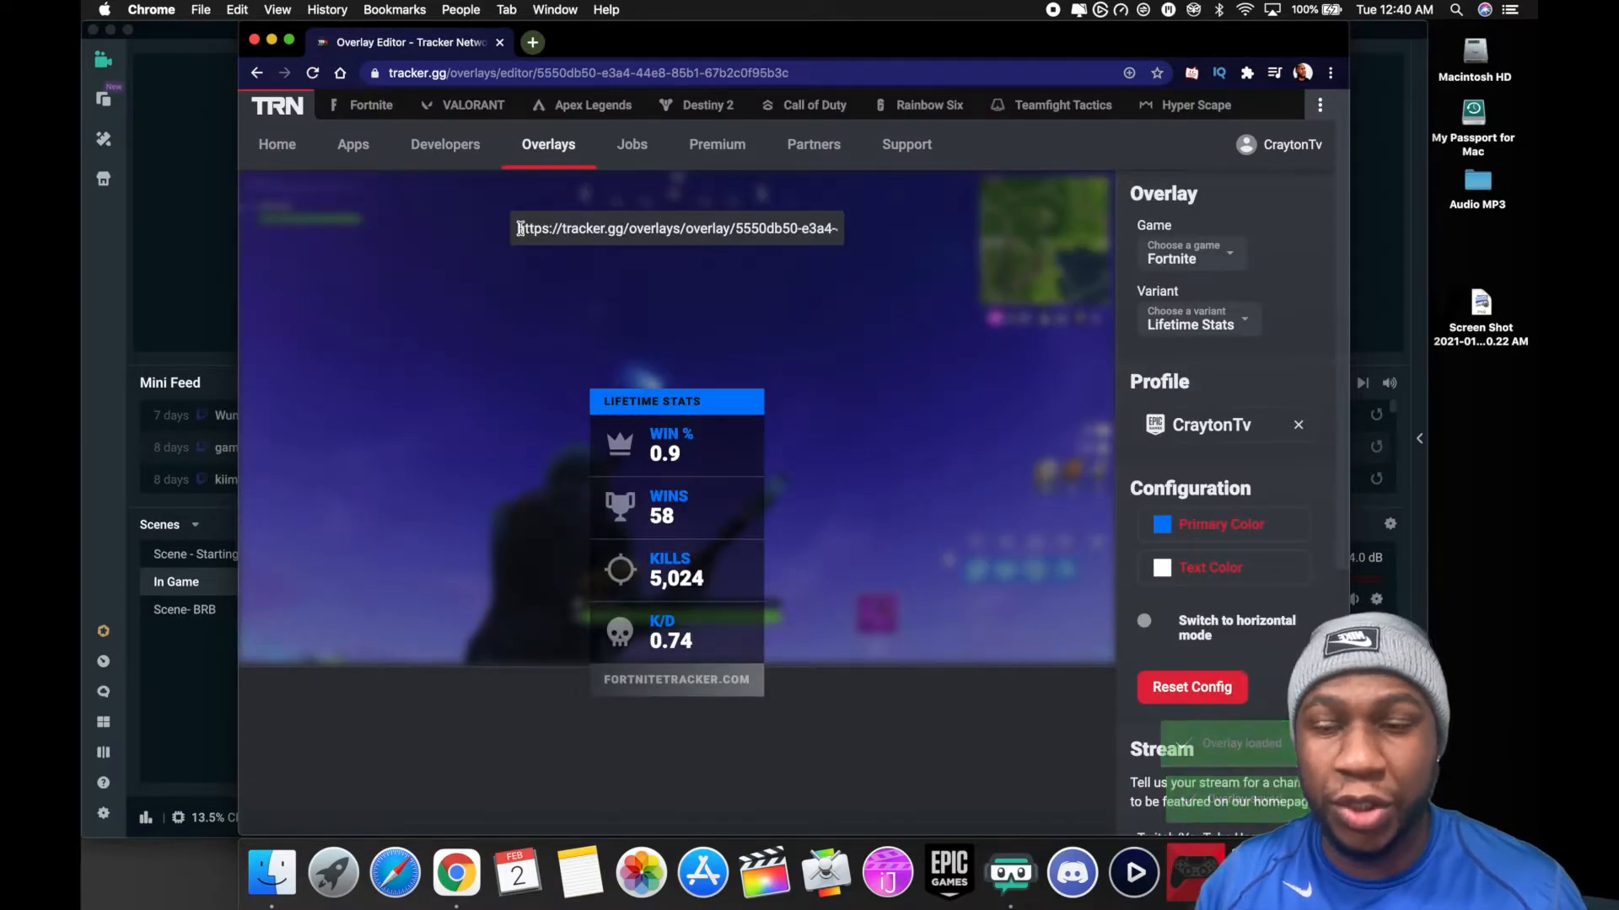
pyautogui.click(538, 228)
pyautogui.moveTo(538, 228); pyautogui.dragTo(874, 233)
pyautogui.rightClick(814, 223)
pyautogui.click(834, 265)
# Switch to Streamlabs OBS and add a new browser source named Fortnite Stats to the In Game scene
pyautogui.click(270, 40)
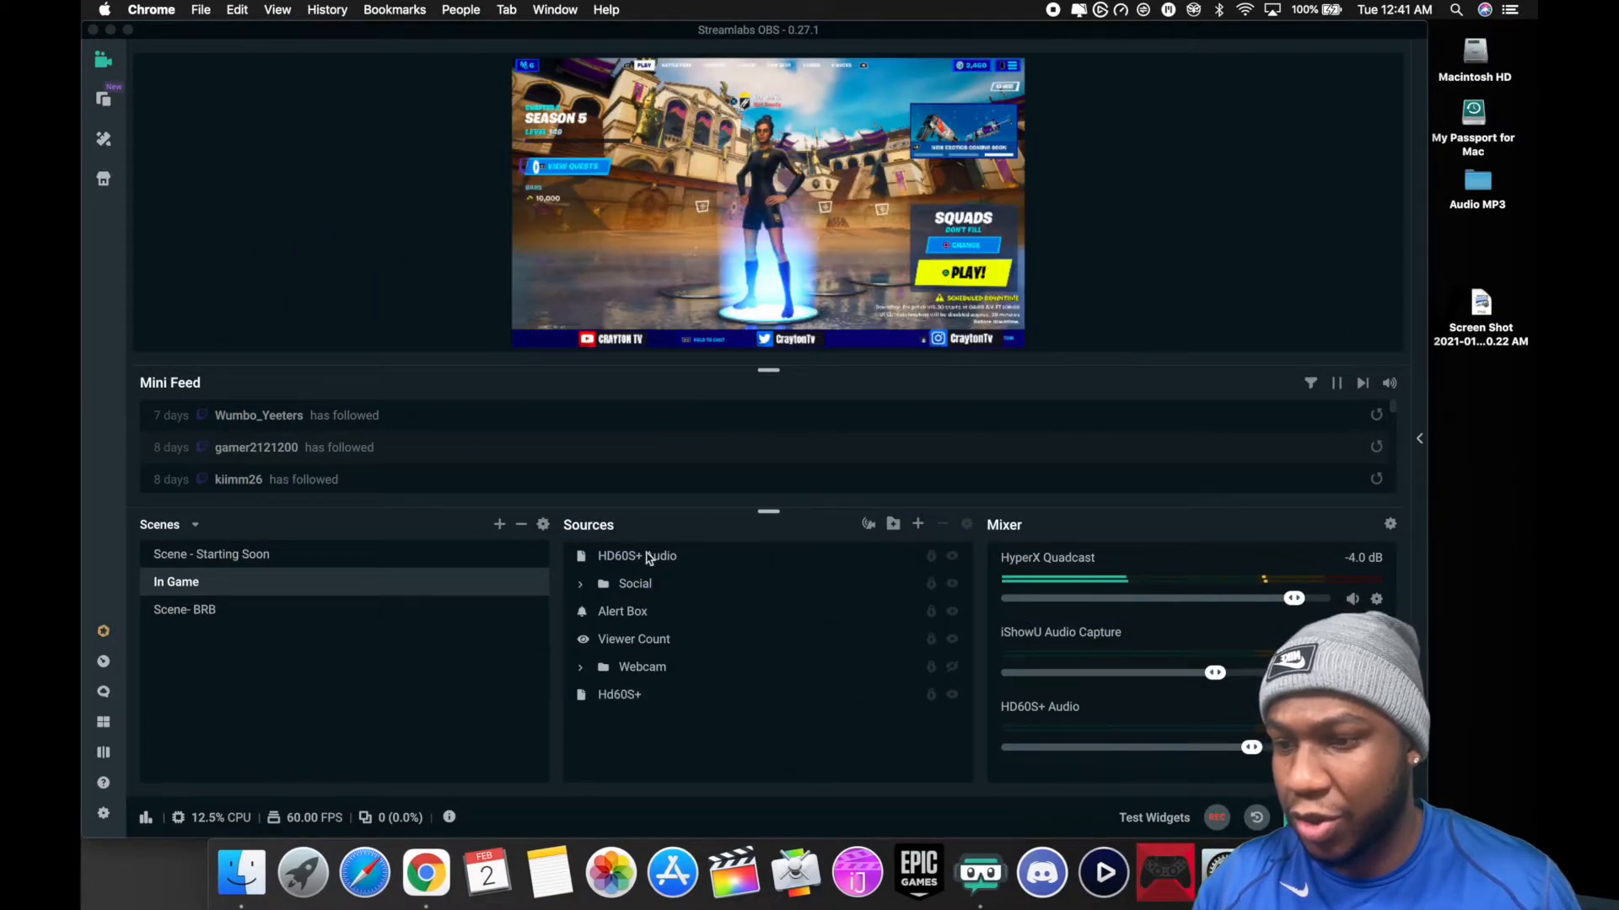
pyautogui.click(919, 526)
pyautogui.click(919, 526)
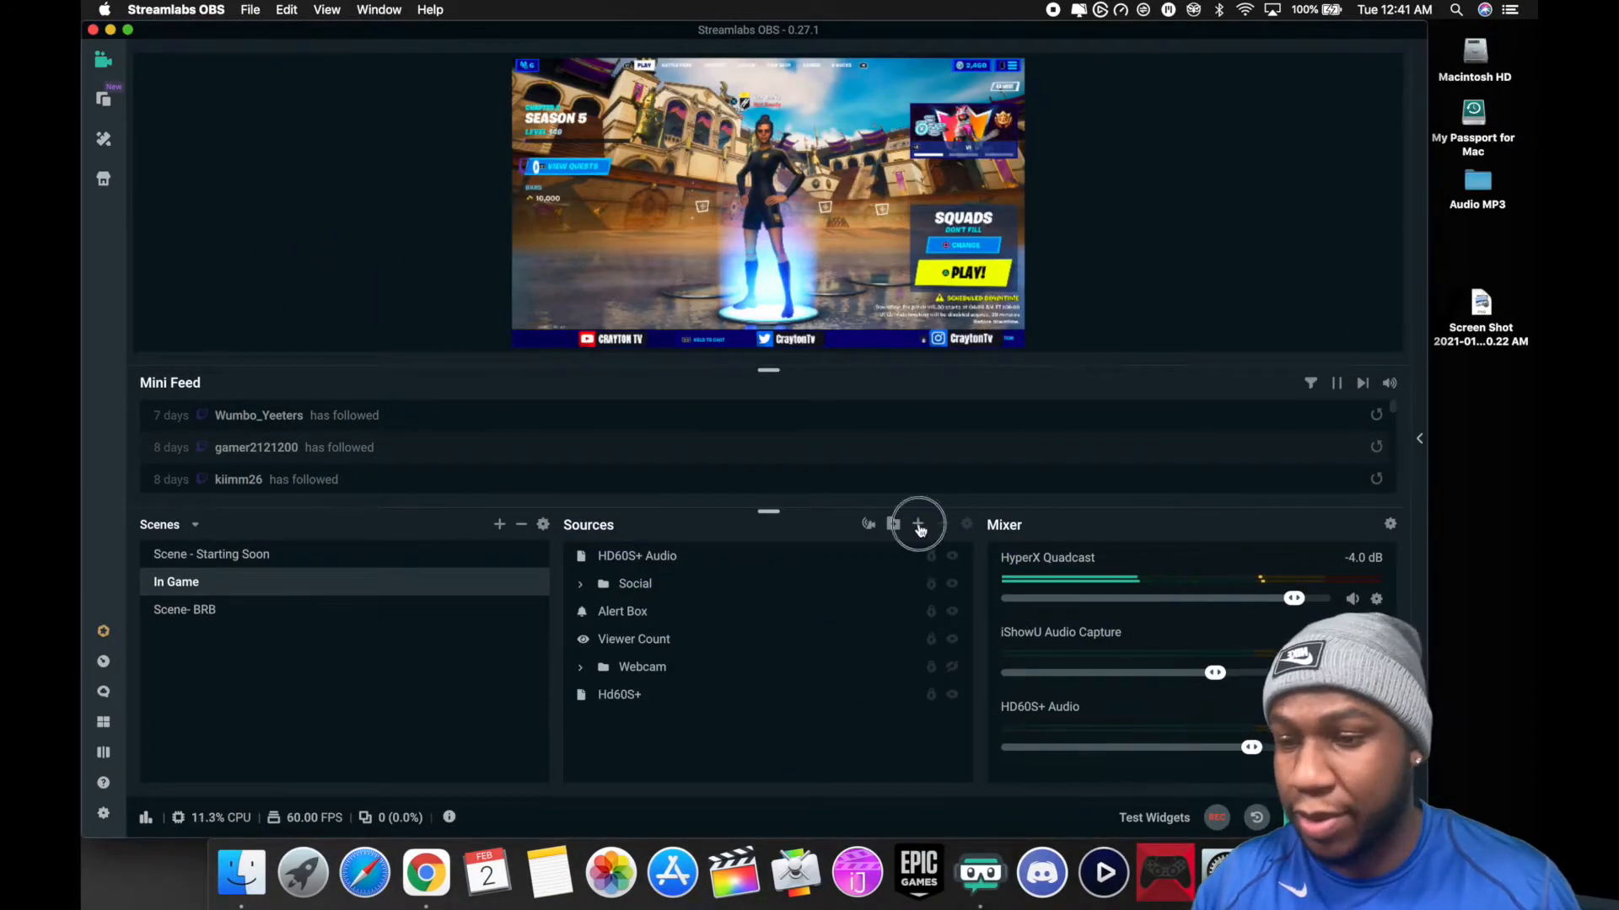
pyautogui.doubleClick(341, 444)
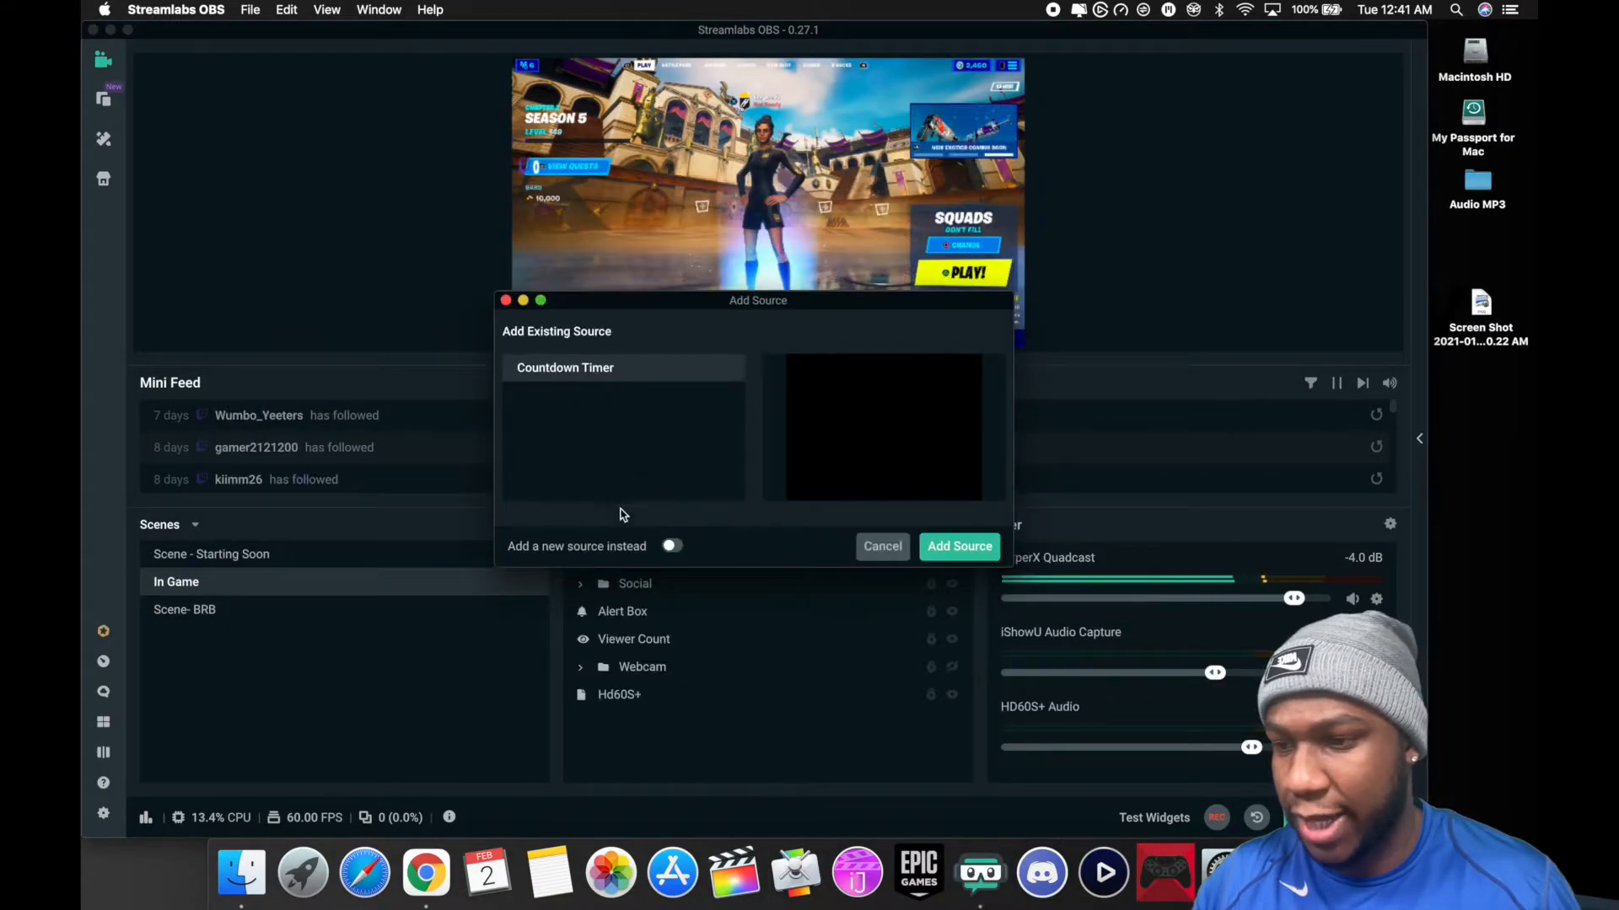
pyautogui.click(672, 546)
pyautogui.moveTo(596, 393); pyautogui.dragTo(463, 394)
pyautogui.press('BackSpace')
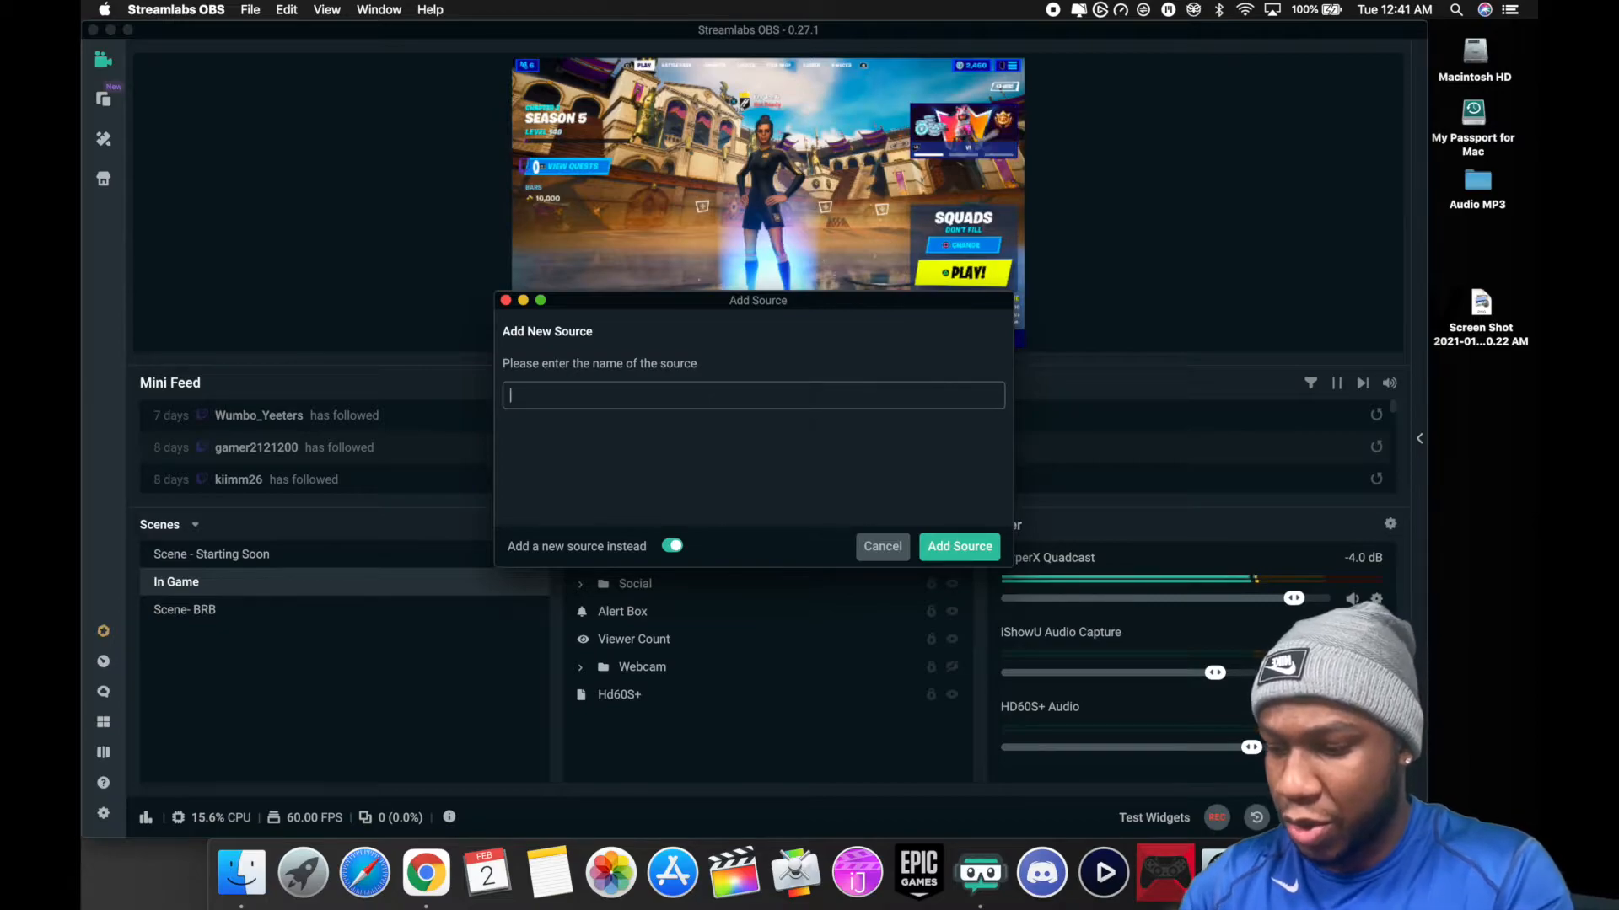
pyautogui.write('Fortnite Stats')
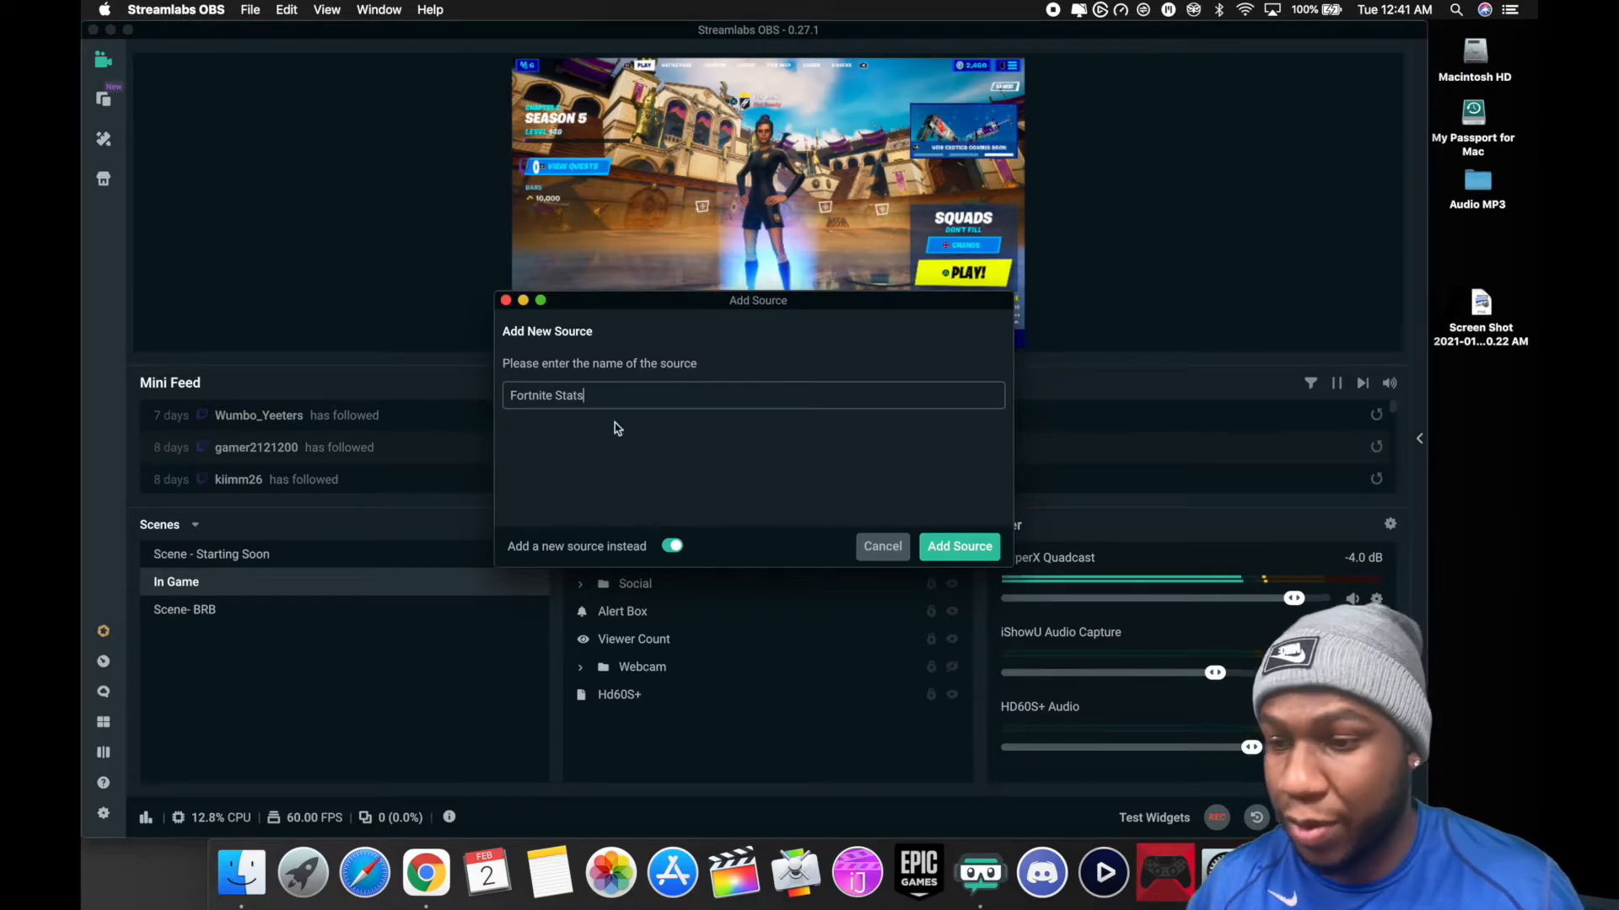
pyautogui.click(956, 546)
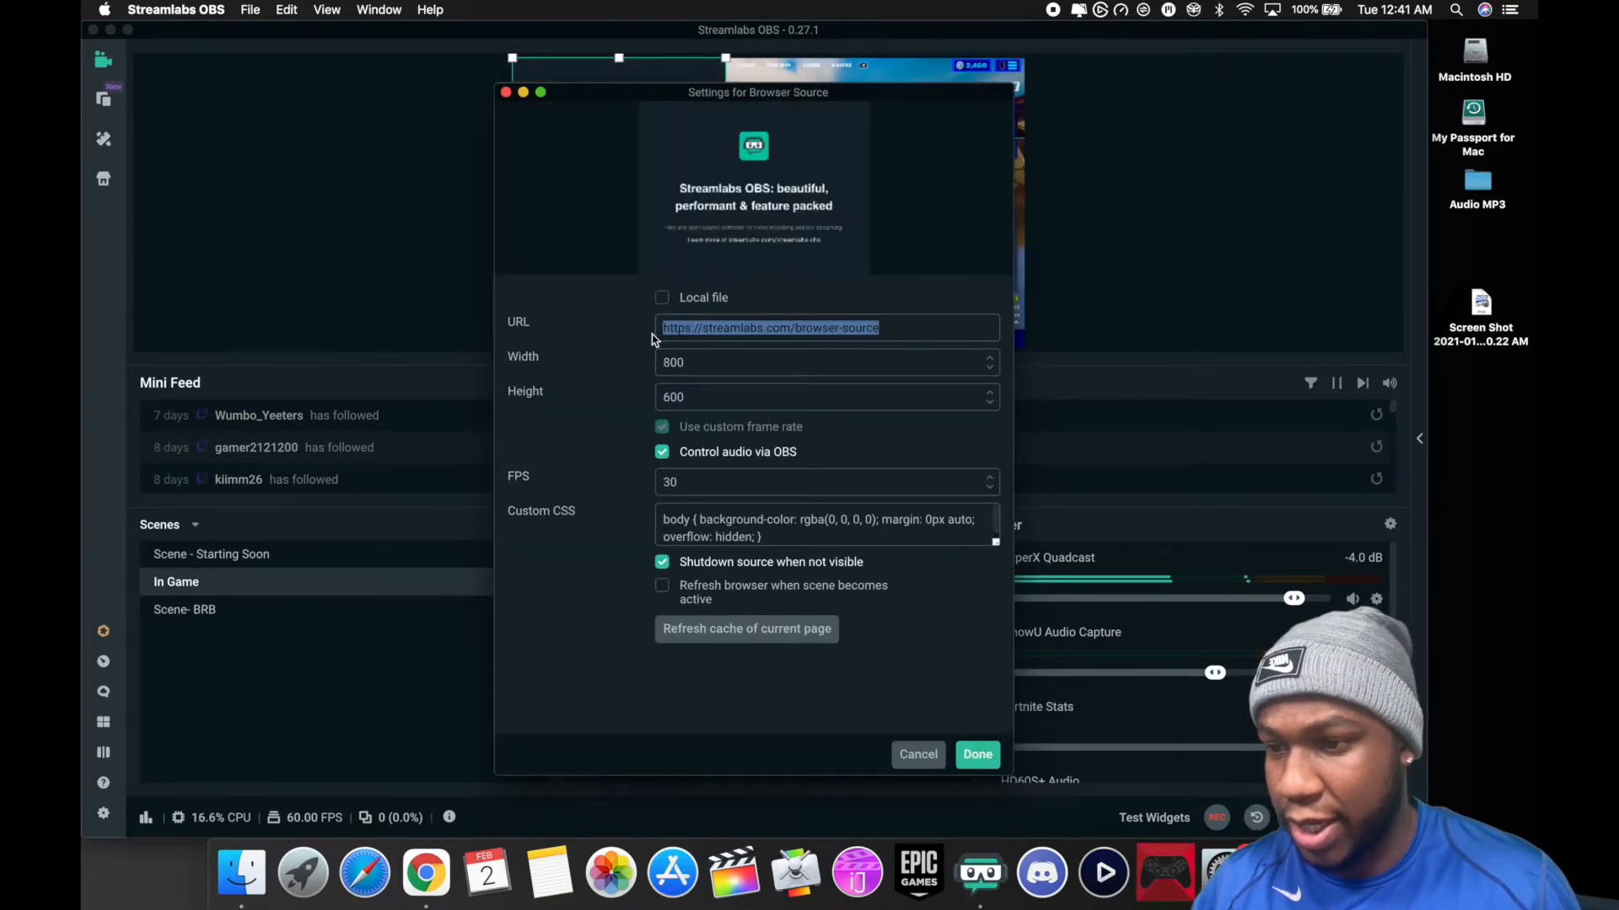
# Replace the browser source's URL with the copied overlay link and enable refreshing the browser when the scene becomes active
pyautogui.press('BackSpace')
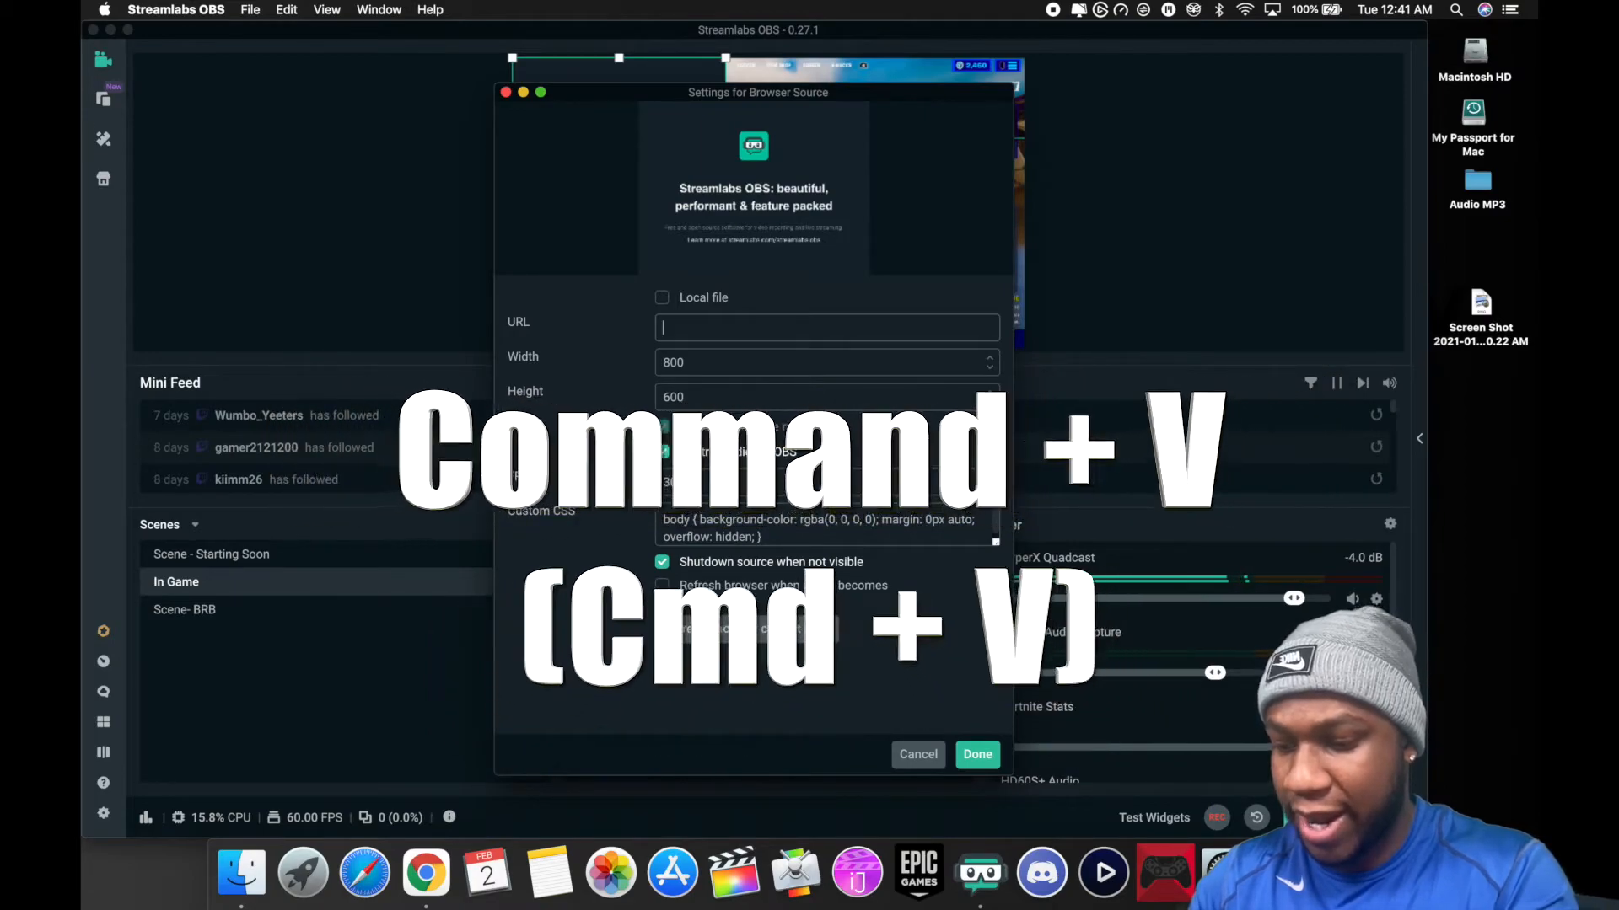
pyautogui.press('super+v')
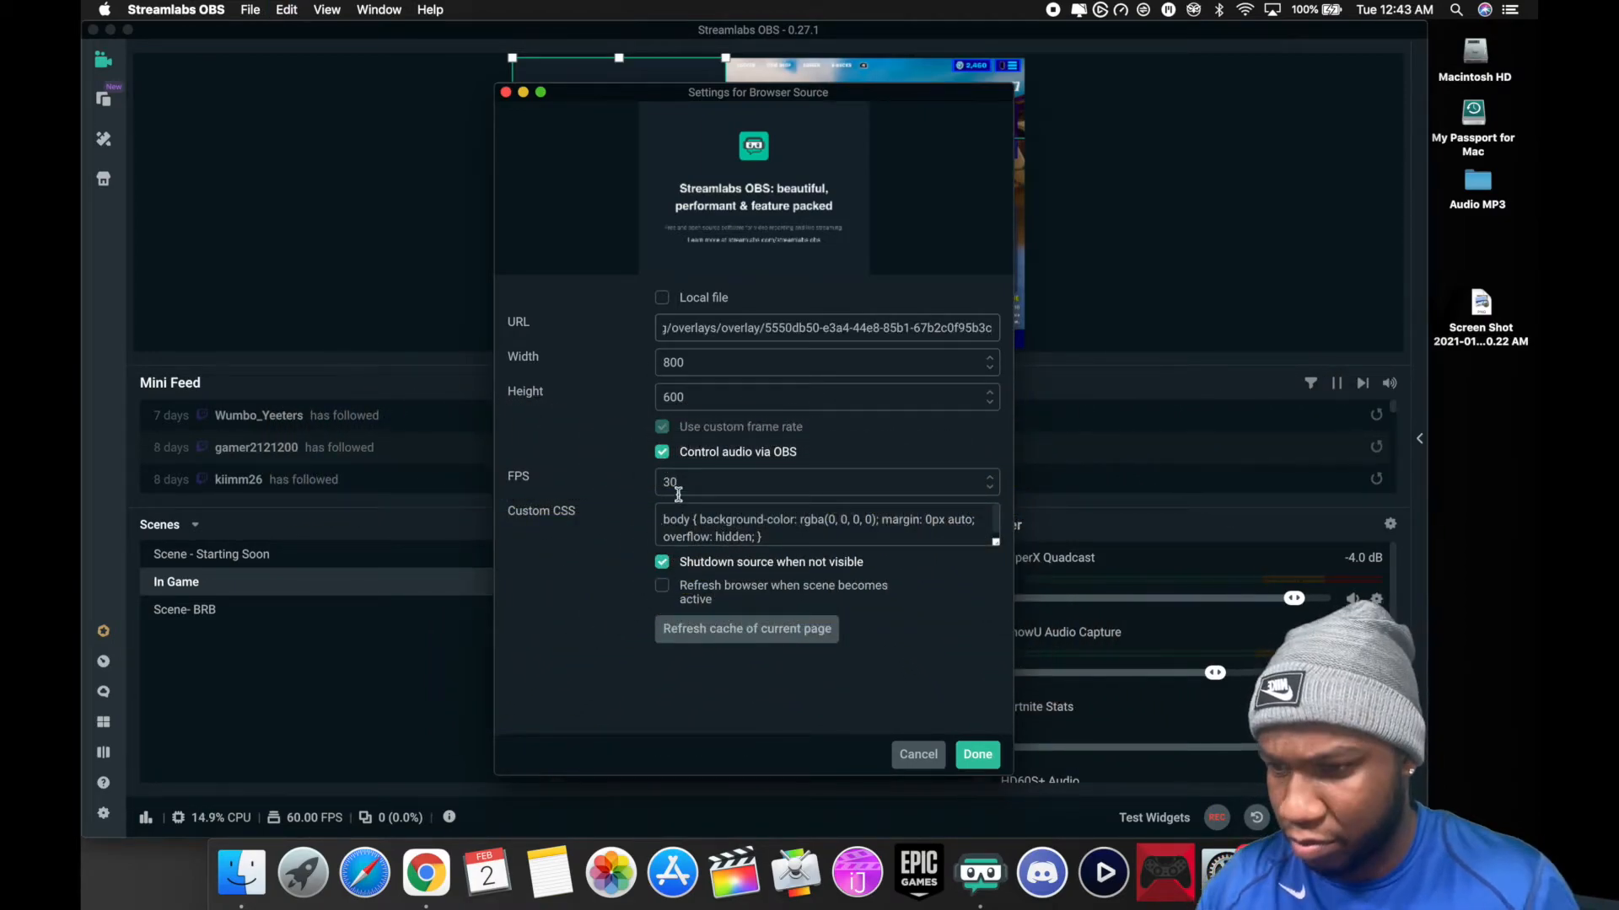
pyautogui.click(662, 587)
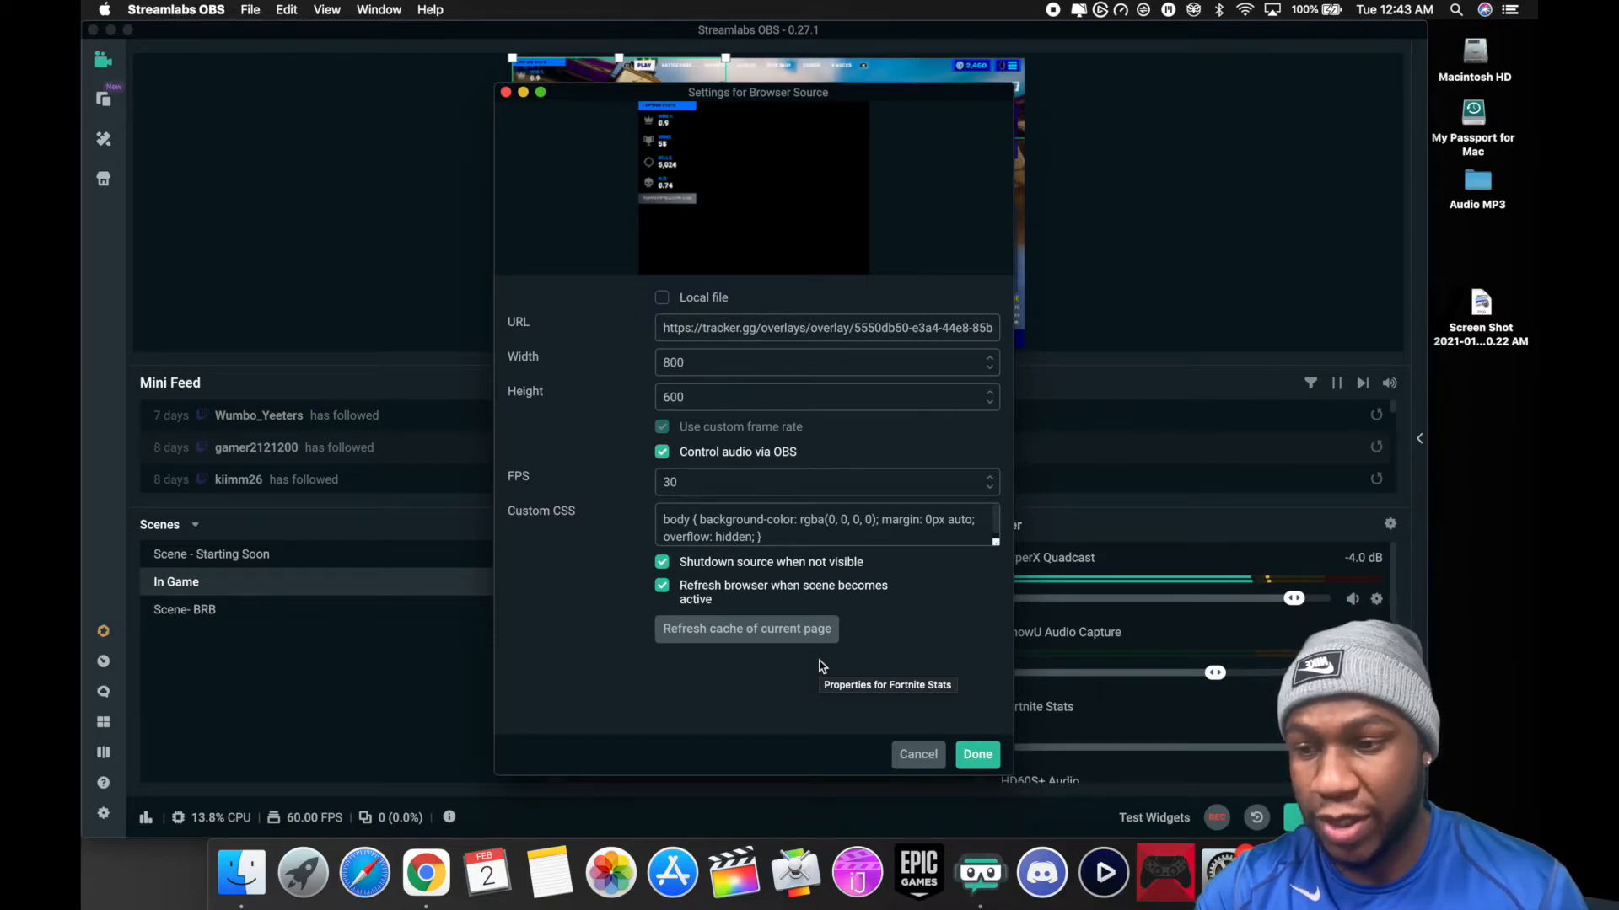
# Accept the browser source settings and crop the empty area below and beside the stats in the Fortnite Stats source
pyautogui.click(977, 756)
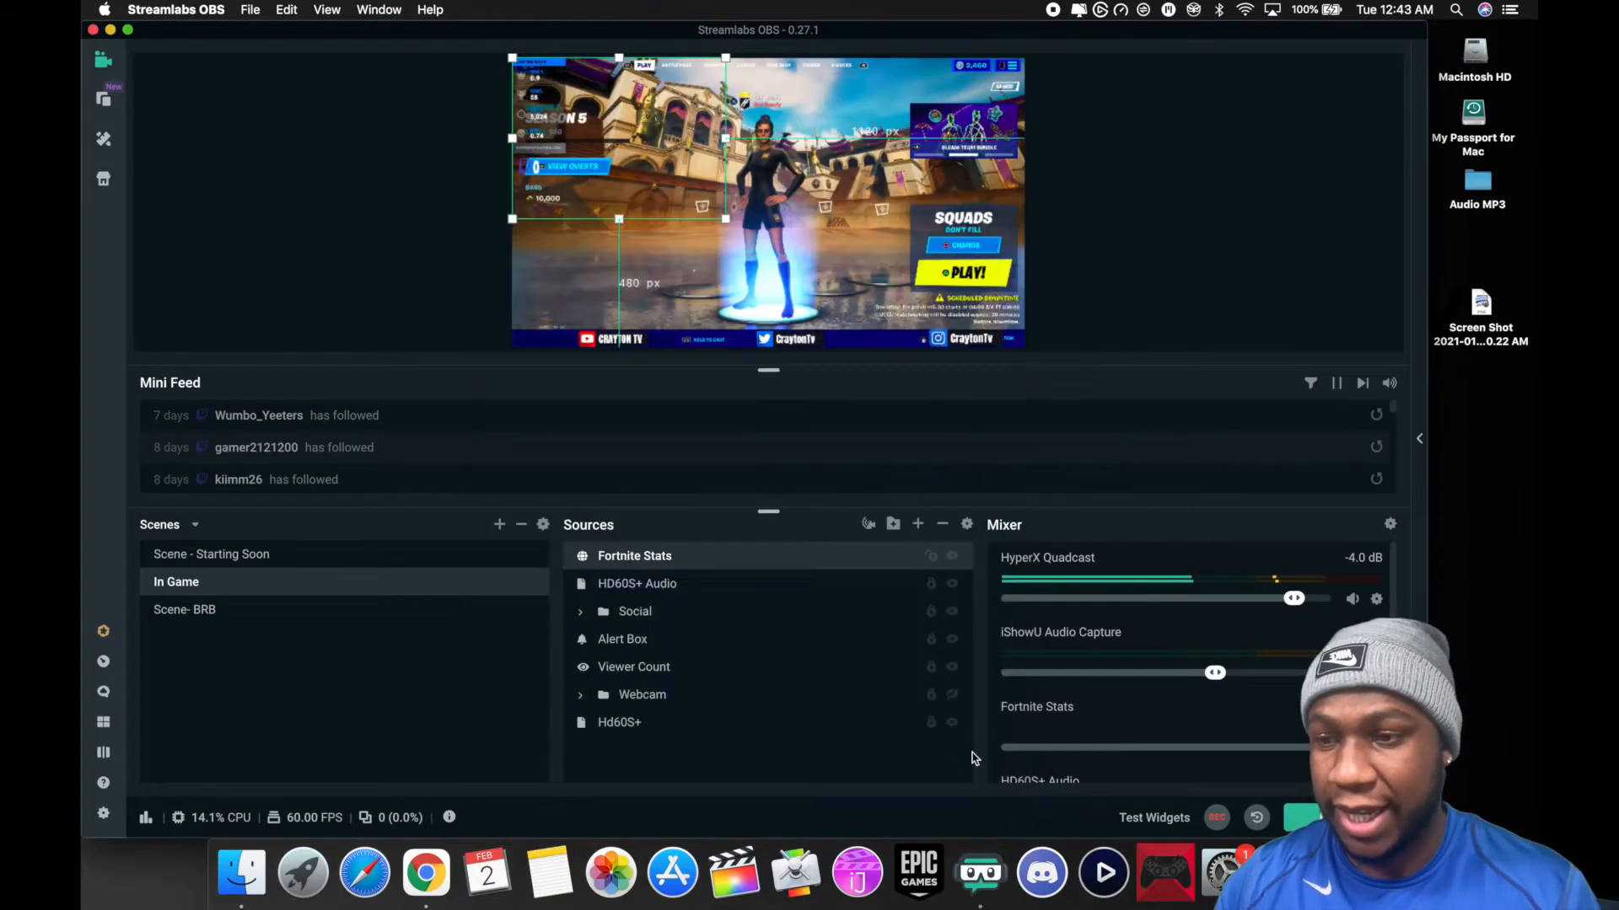
pyautogui.moveTo(645, 152); pyautogui.dragTo(882, 205)
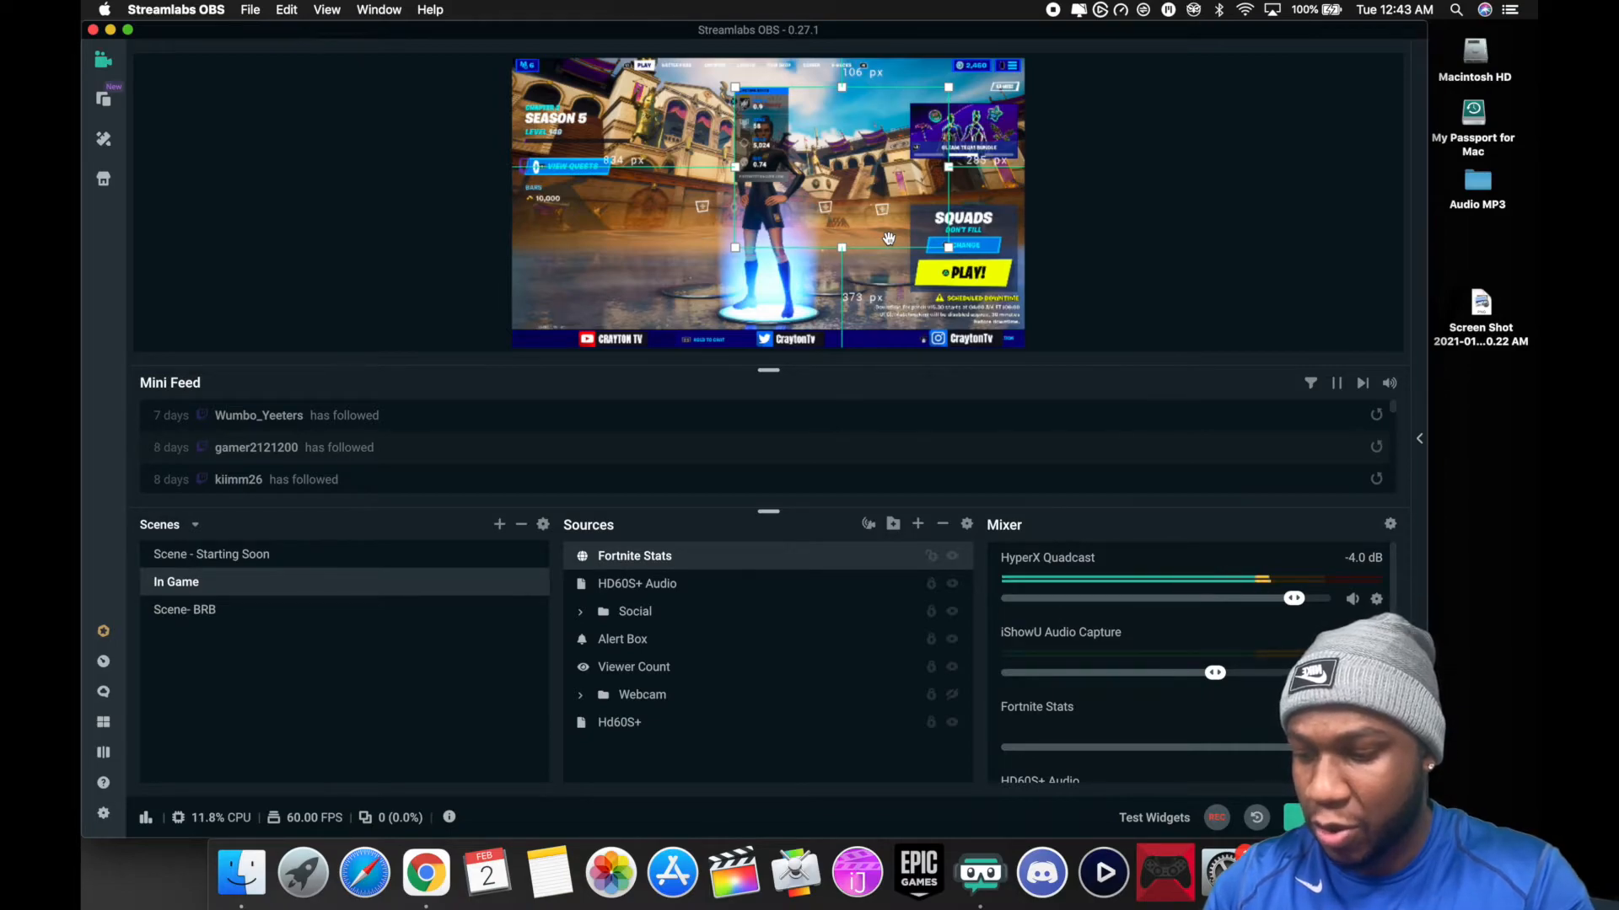
pyautogui.moveTo(842, 247); pyautogui.dragTo(827, 189)
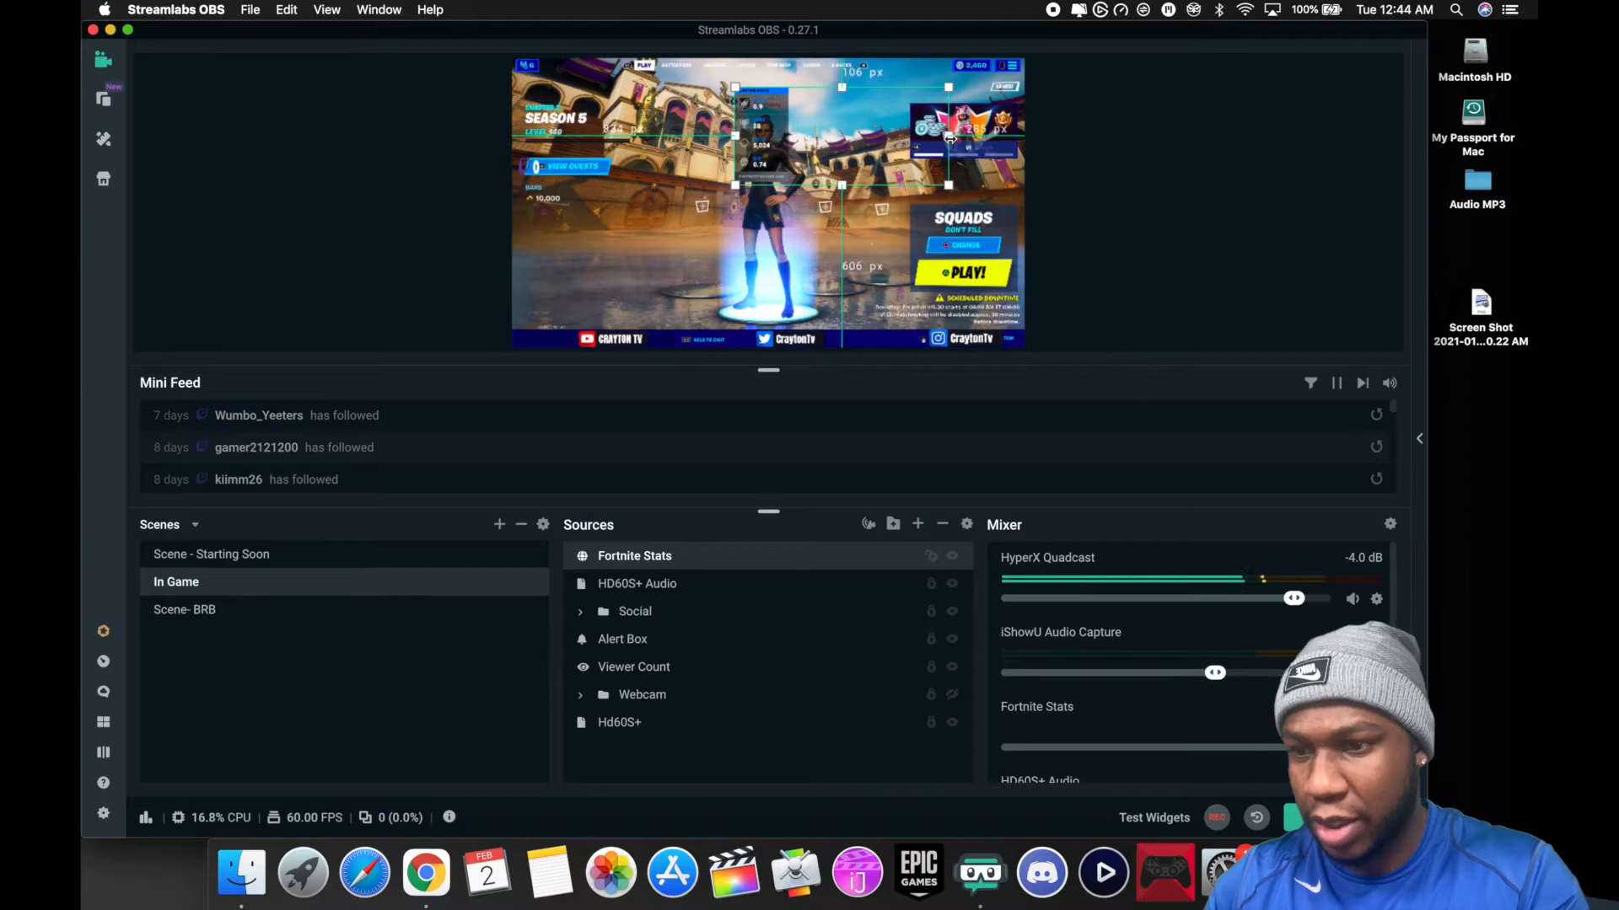
pyautogui.moveTo(948, 136); pyautogui.dragTo(791, 123)
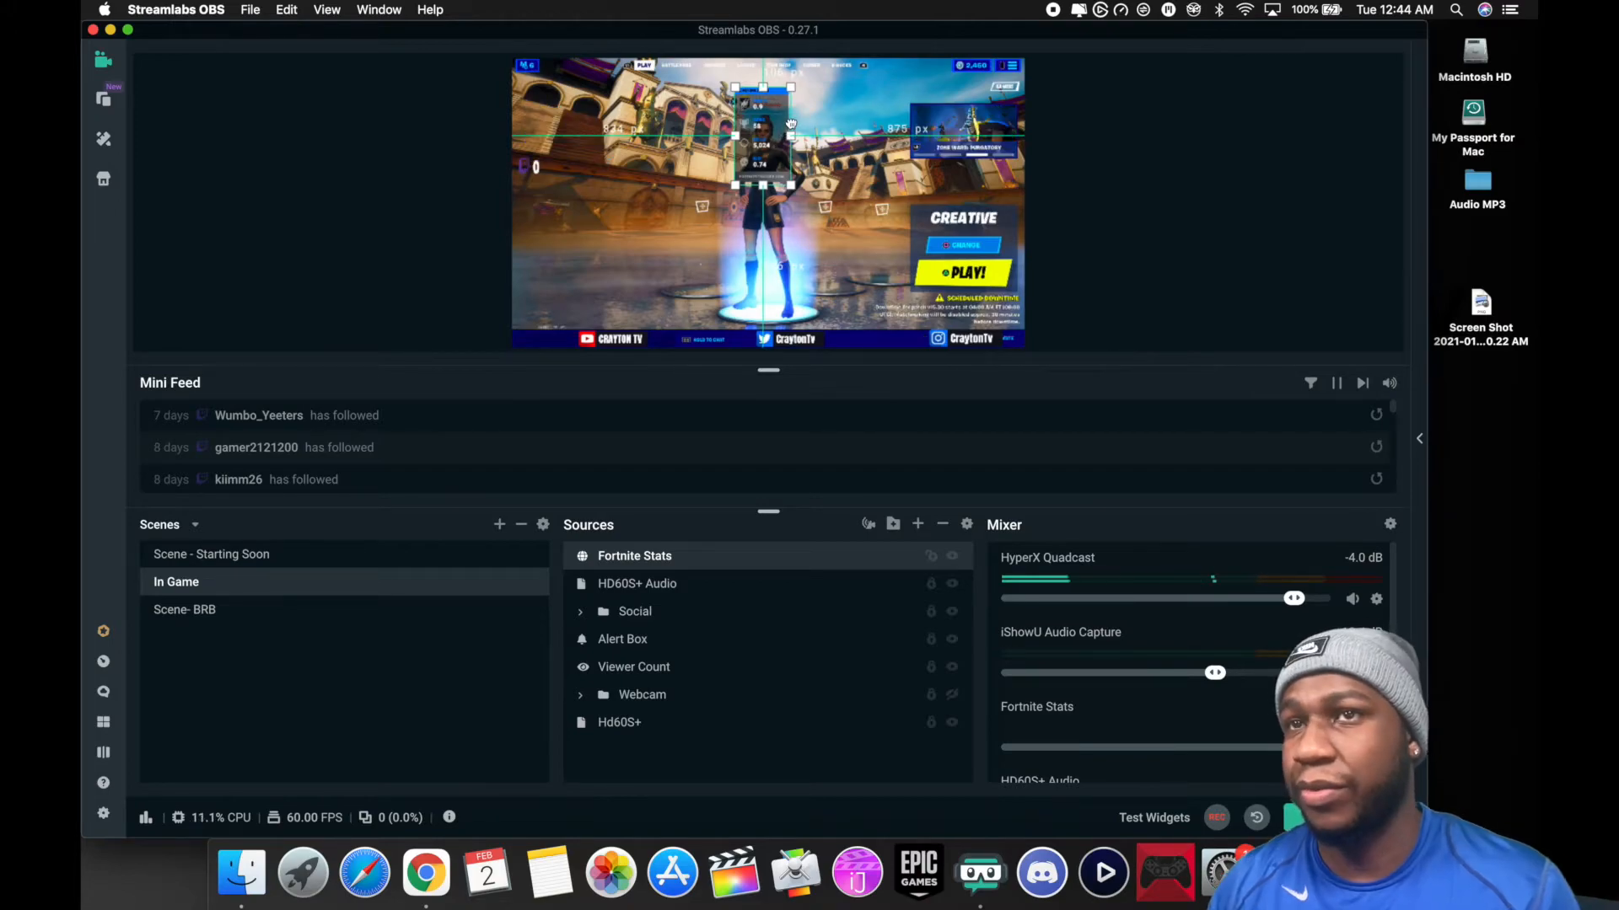
# Move the cropped stats overlay beside the game's item banner near the scene's upper-right area and scale it down
pyautogui.moveTo(790, 124); pyautogui.dragTo(924, 118)
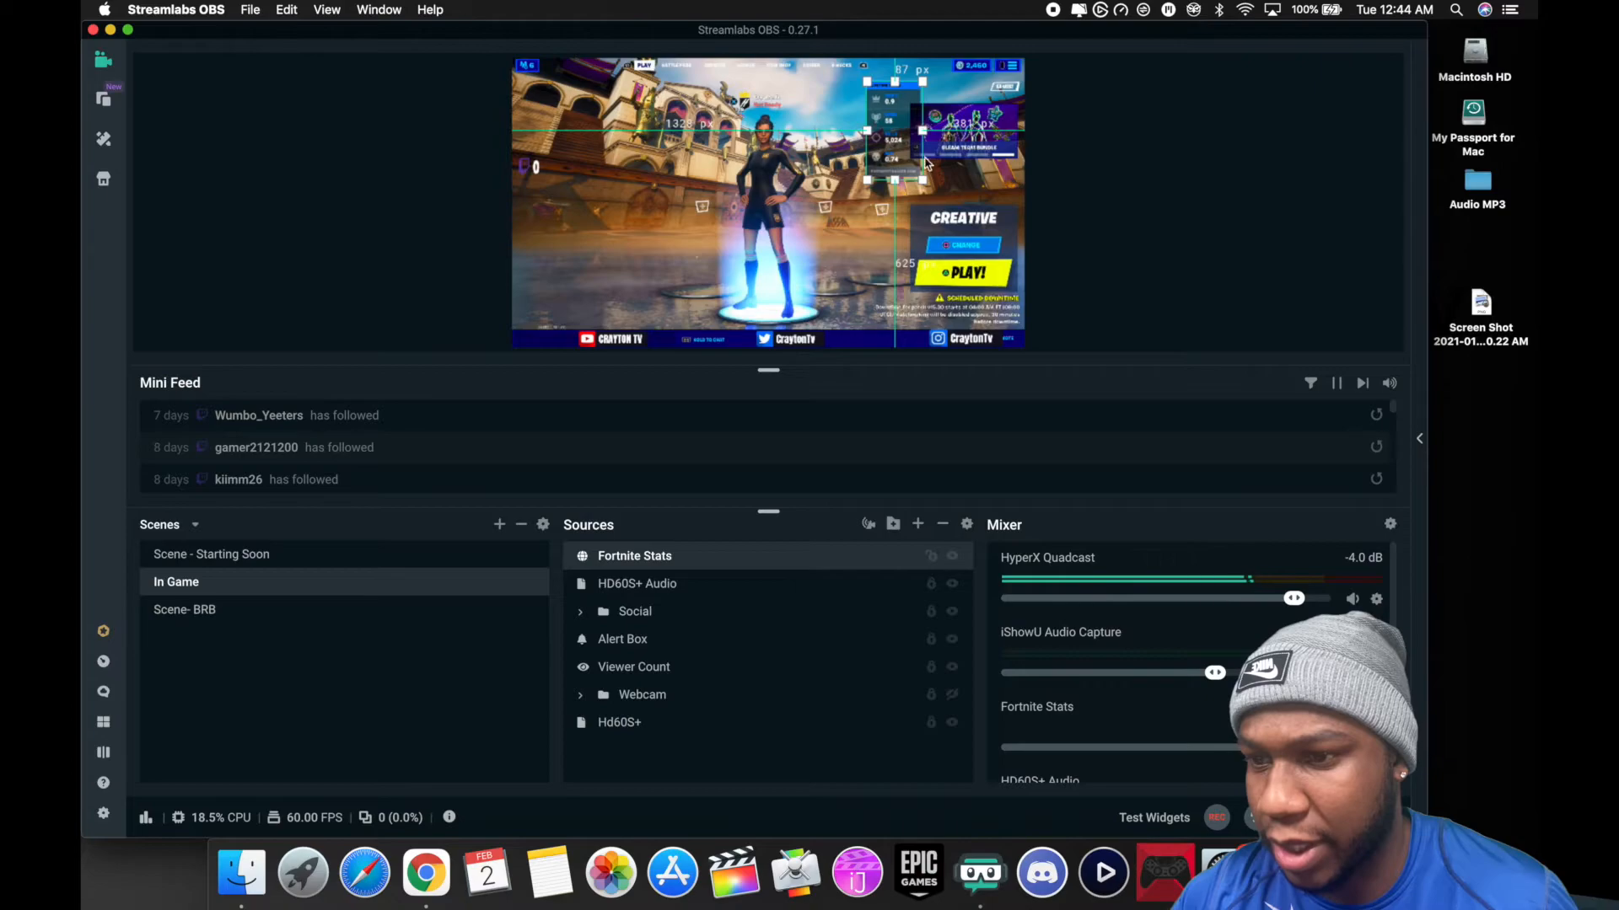
pyautogui.moveTo(922, 180); pyautogui.dragTo(902, 144)
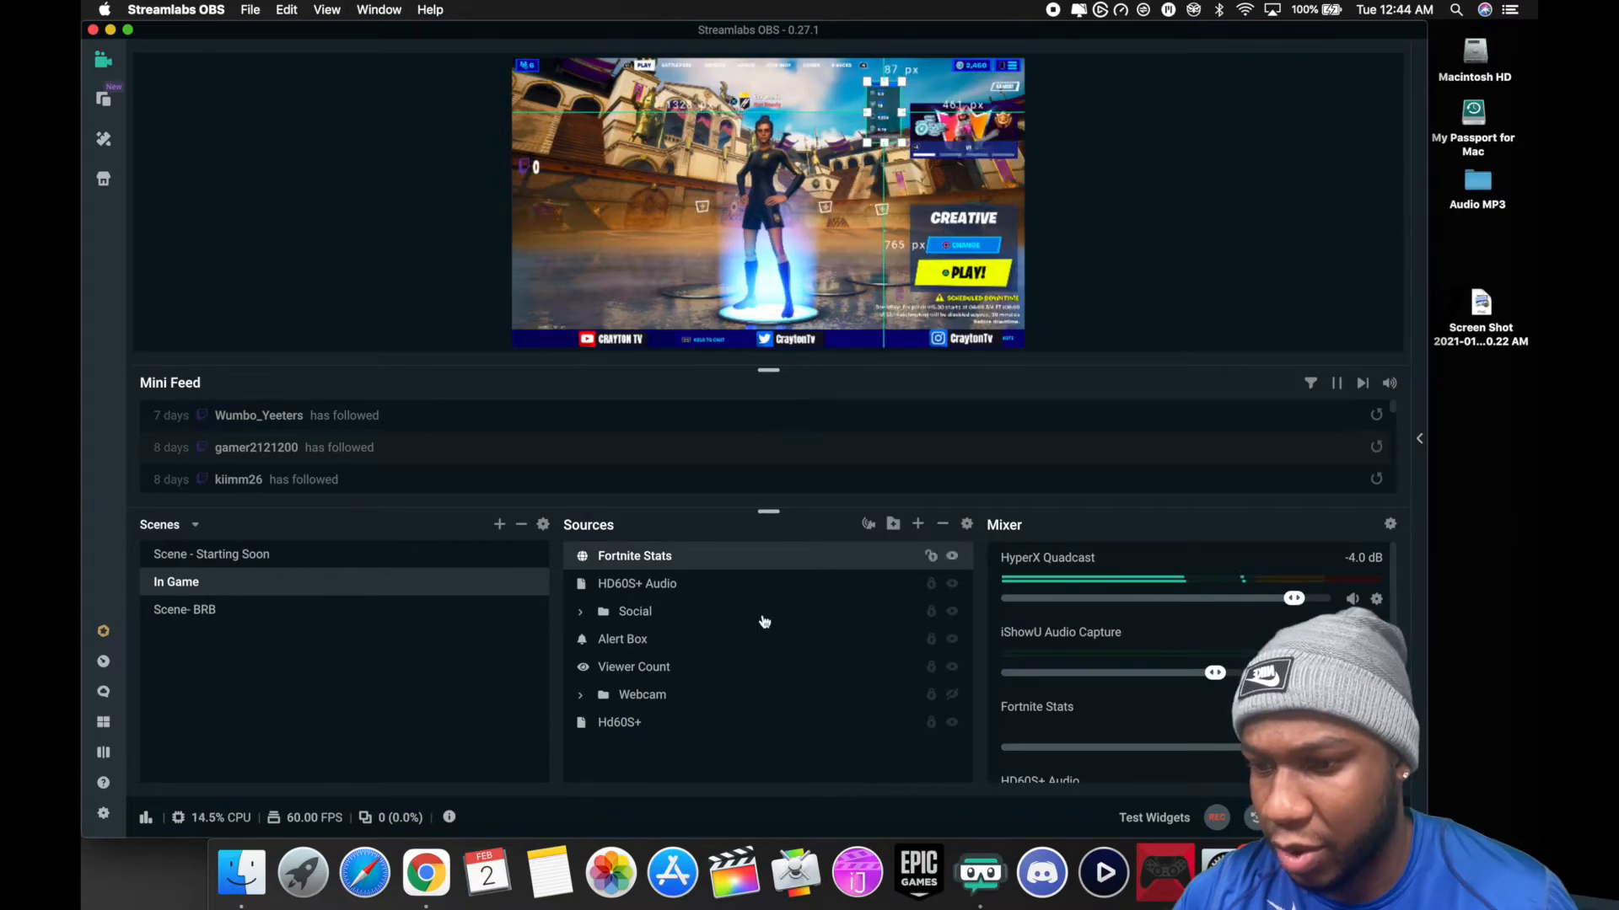
# Show the Webcam group for reference, place the stats overlay in the scene's upper-left corner above it, and hide the webcam again
pyautogui.click(951, 695)
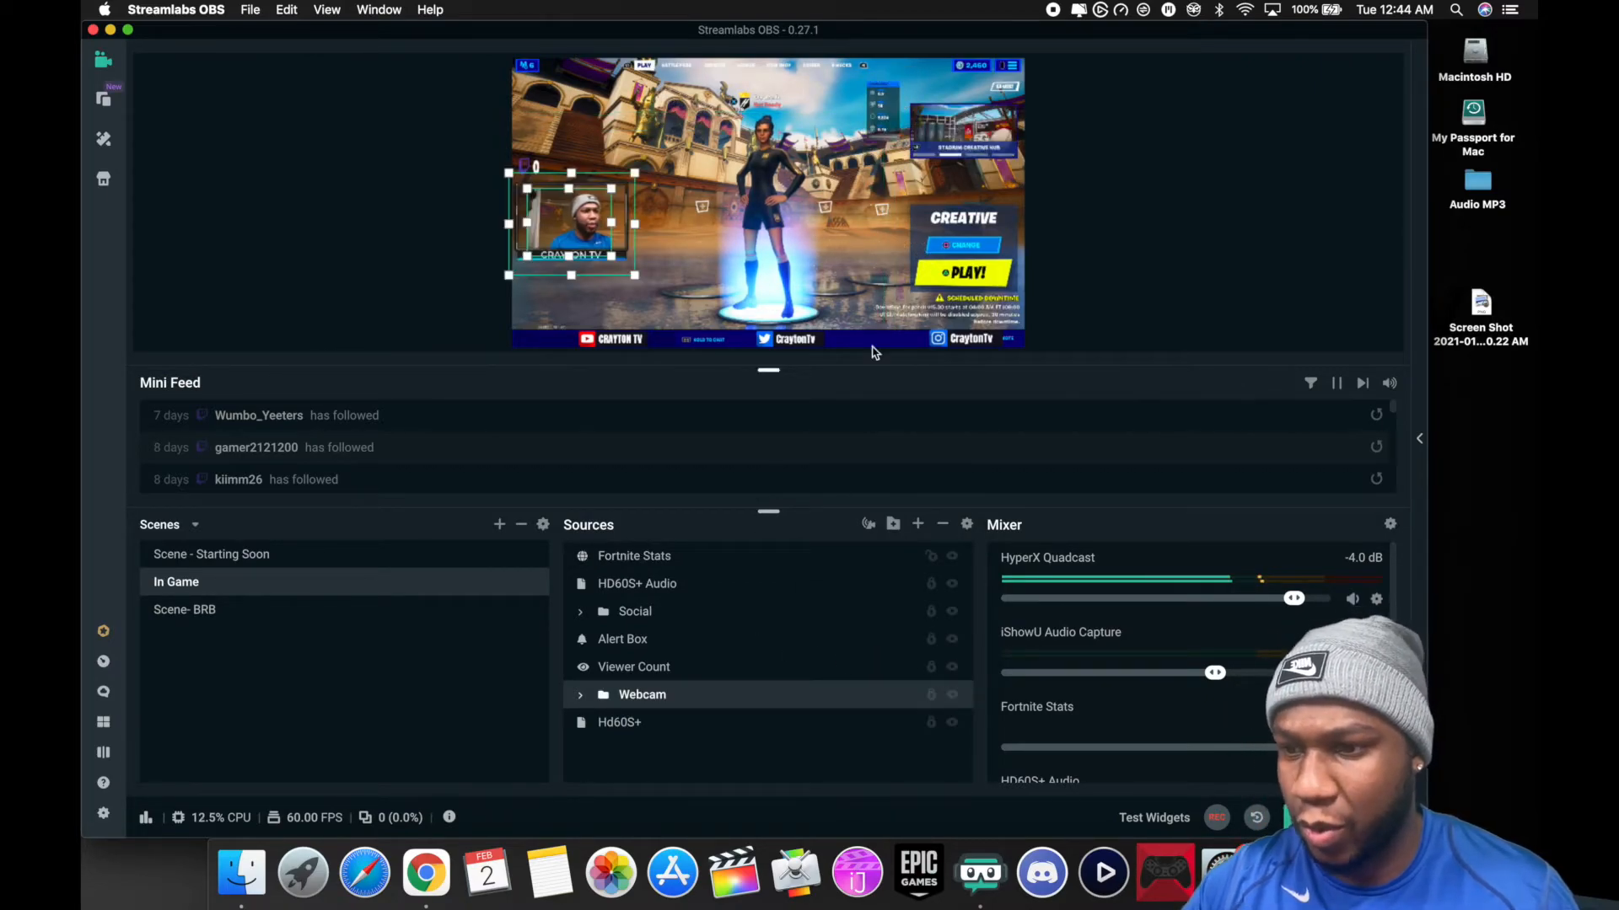
pyautogui.click(852, 272)
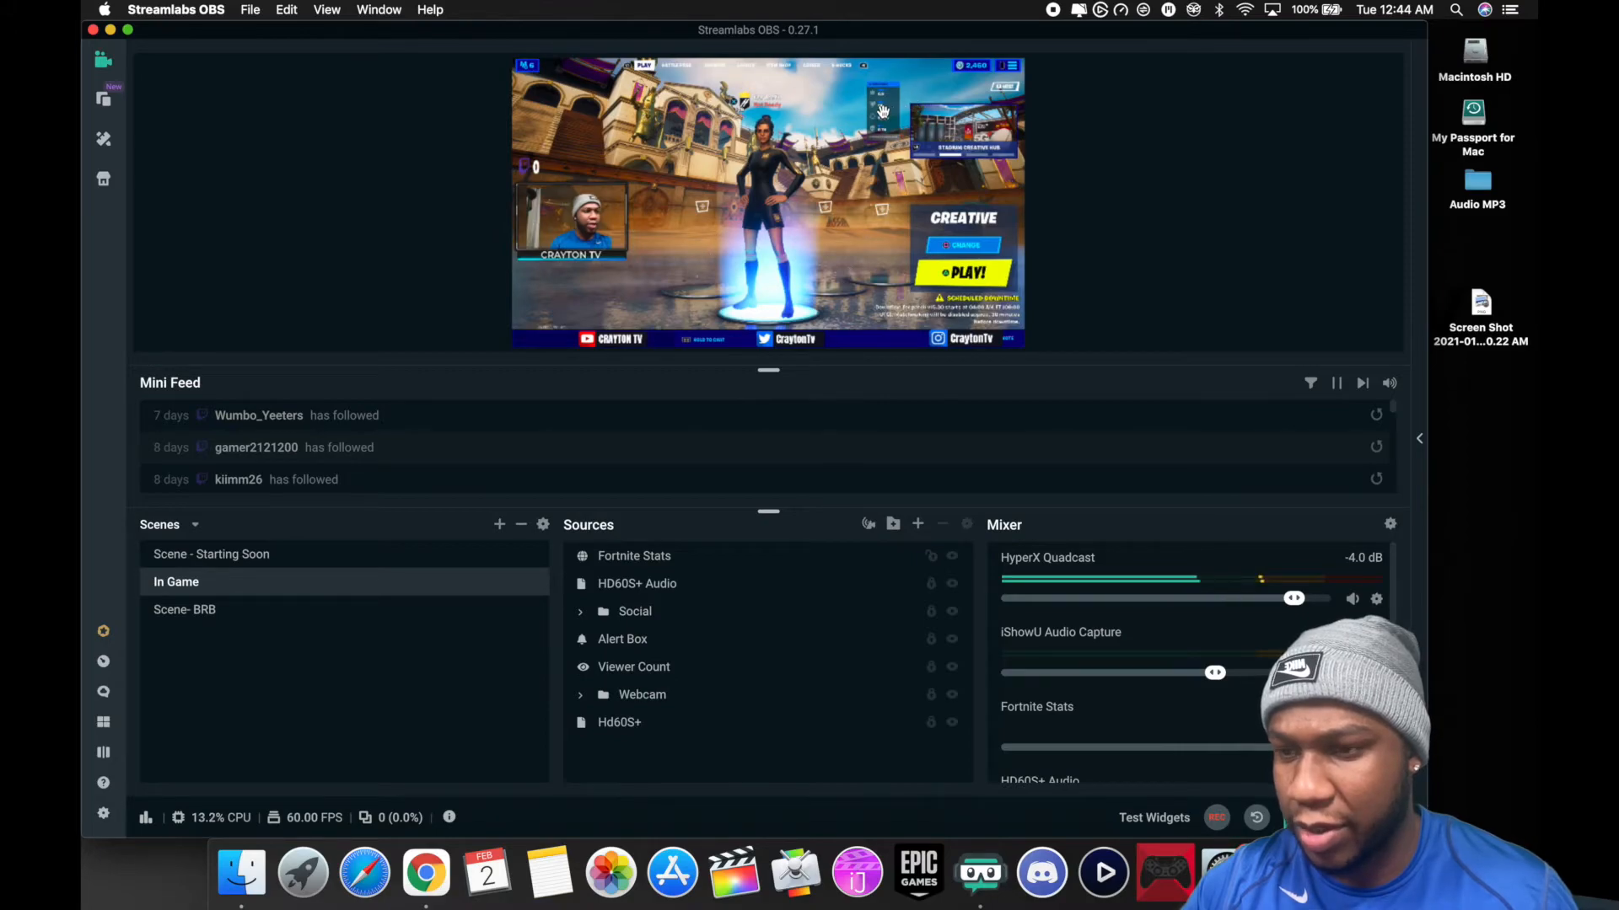
pyautogui.moveTo(883, 111); pyautogui.dragTo(536, 117)
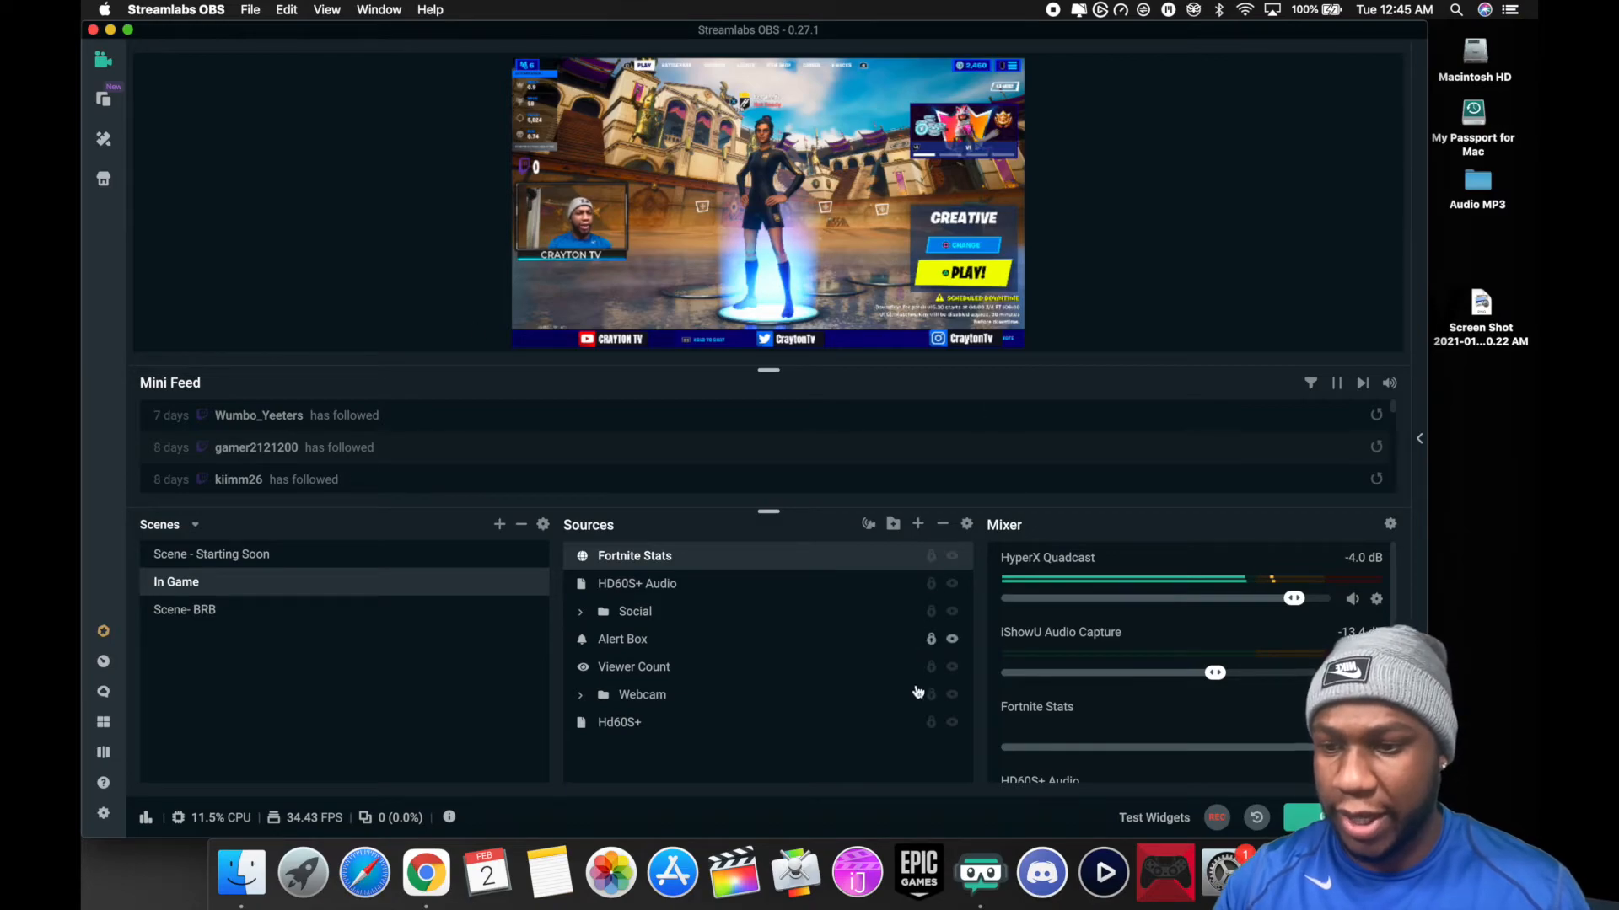
pyautogui.click(952, 695)
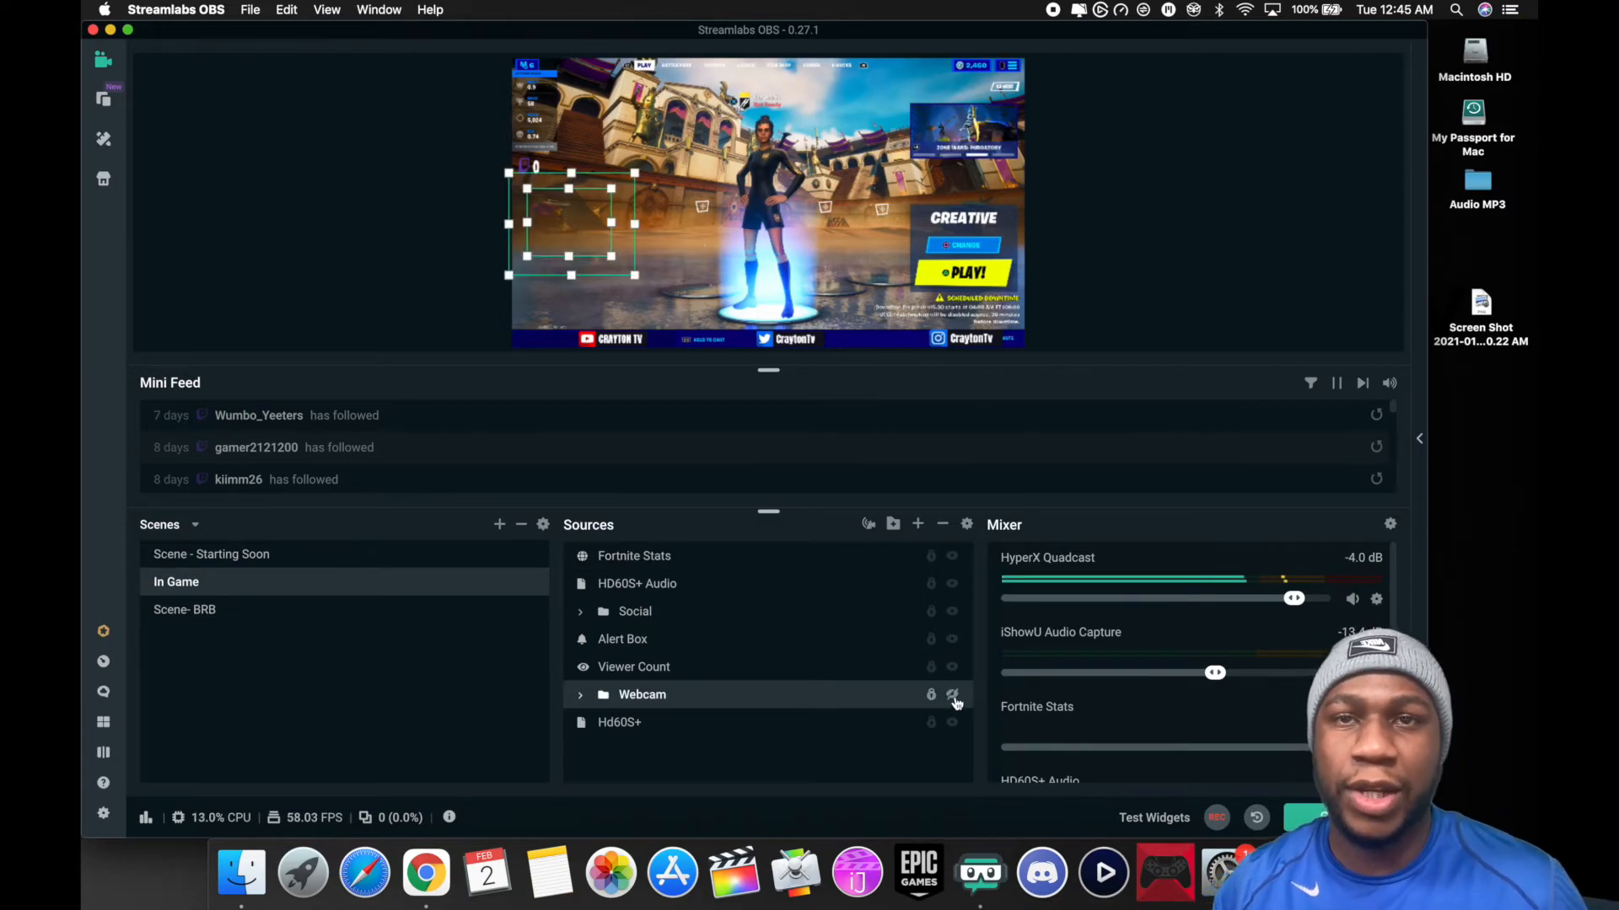